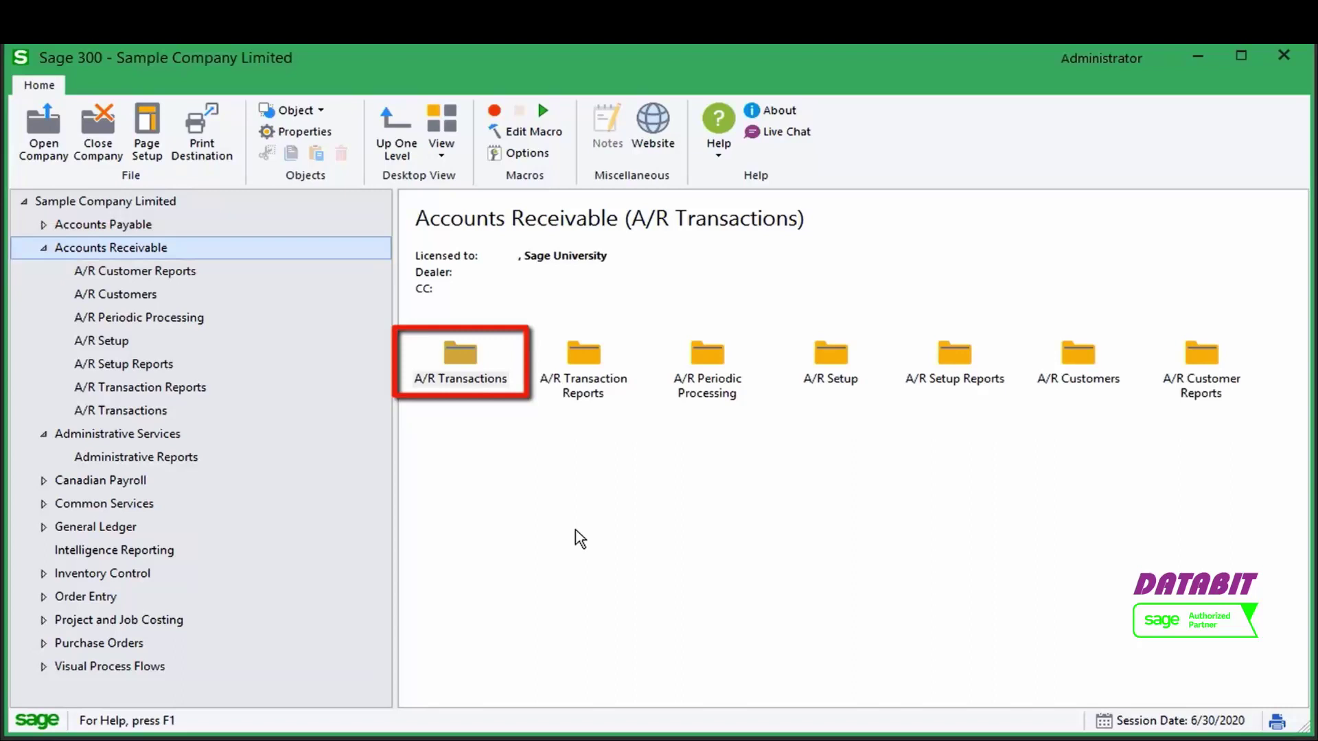
Step: Open batch 66, 'Invoices June 30th', in A/R Invoice Entry from A/R Transactions
{"action": "double_click", "coordinate": [461, 358]}
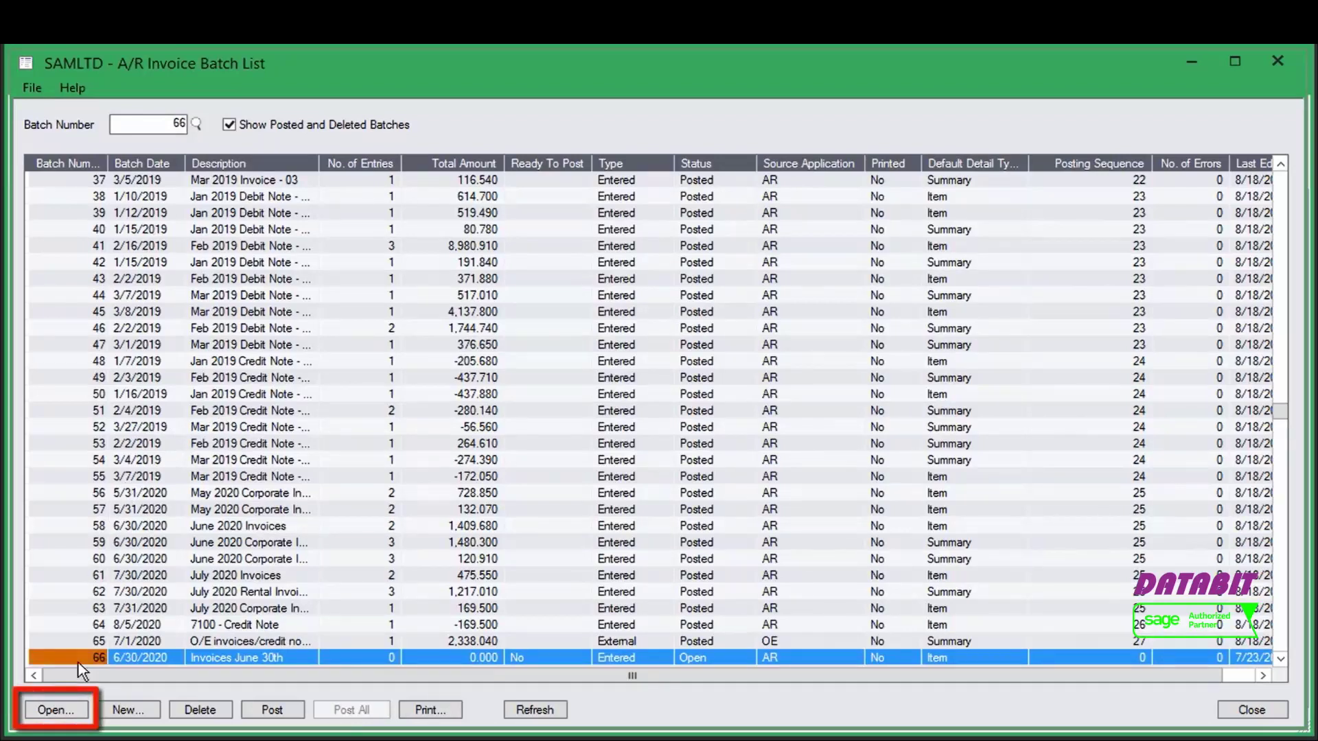
{"action": "left_click", "coordinate": [61, 713]}
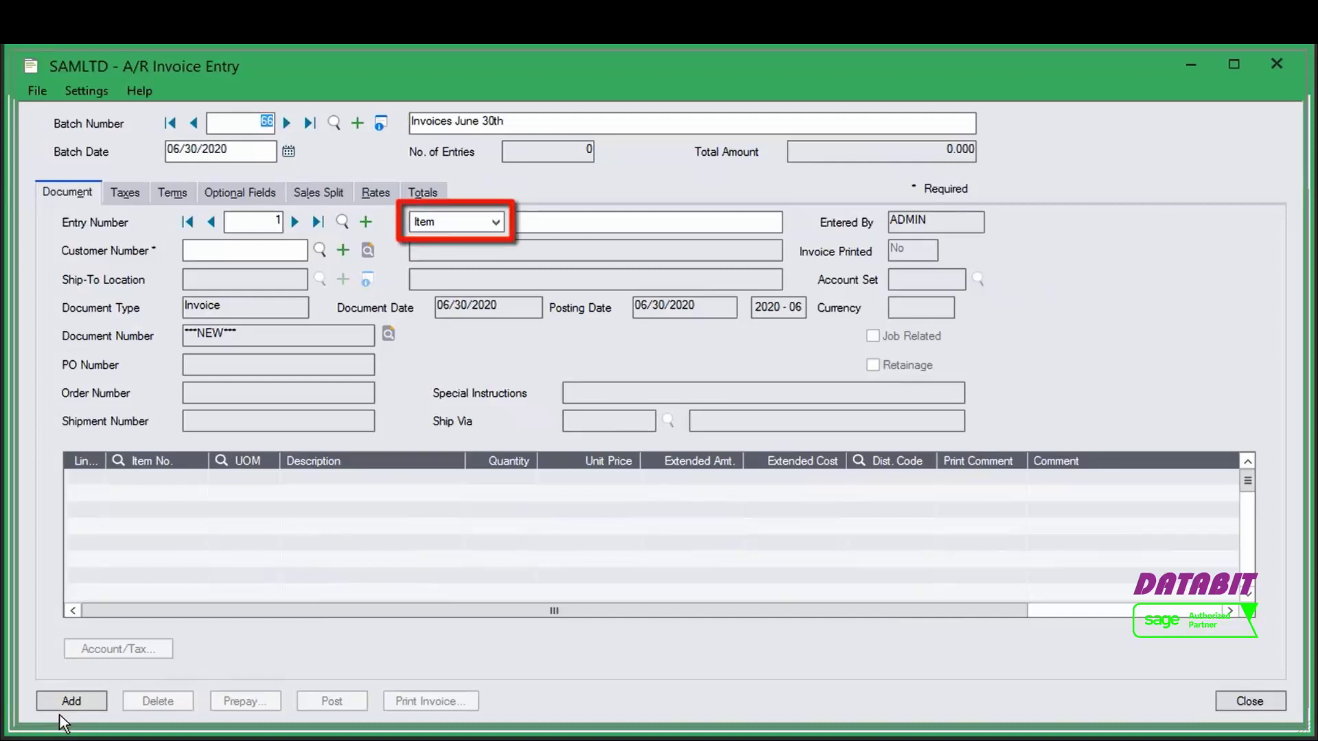
Step: Switch the first invoice's detail type from Item to Summary
{"action": "left_click", "coordinate": [496, 225]}
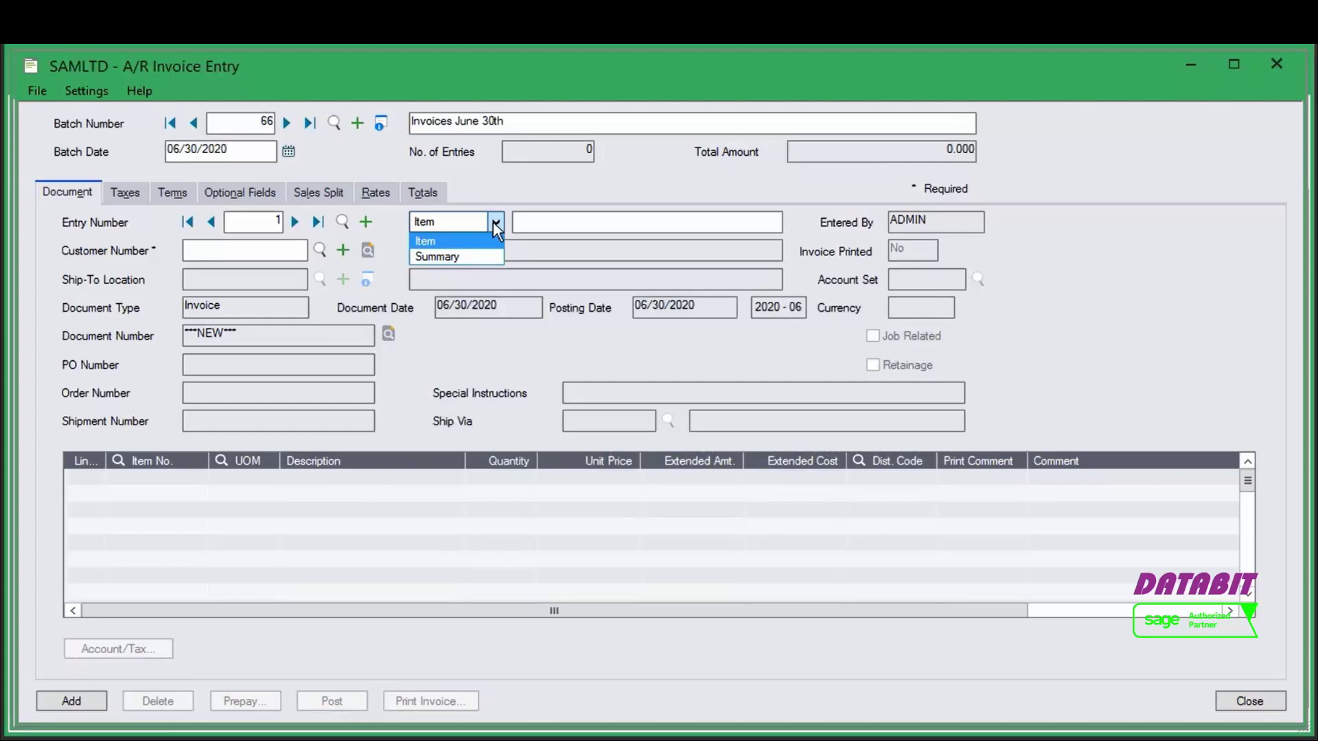
{"action": "left_click", "coordinate": [452, 257]}
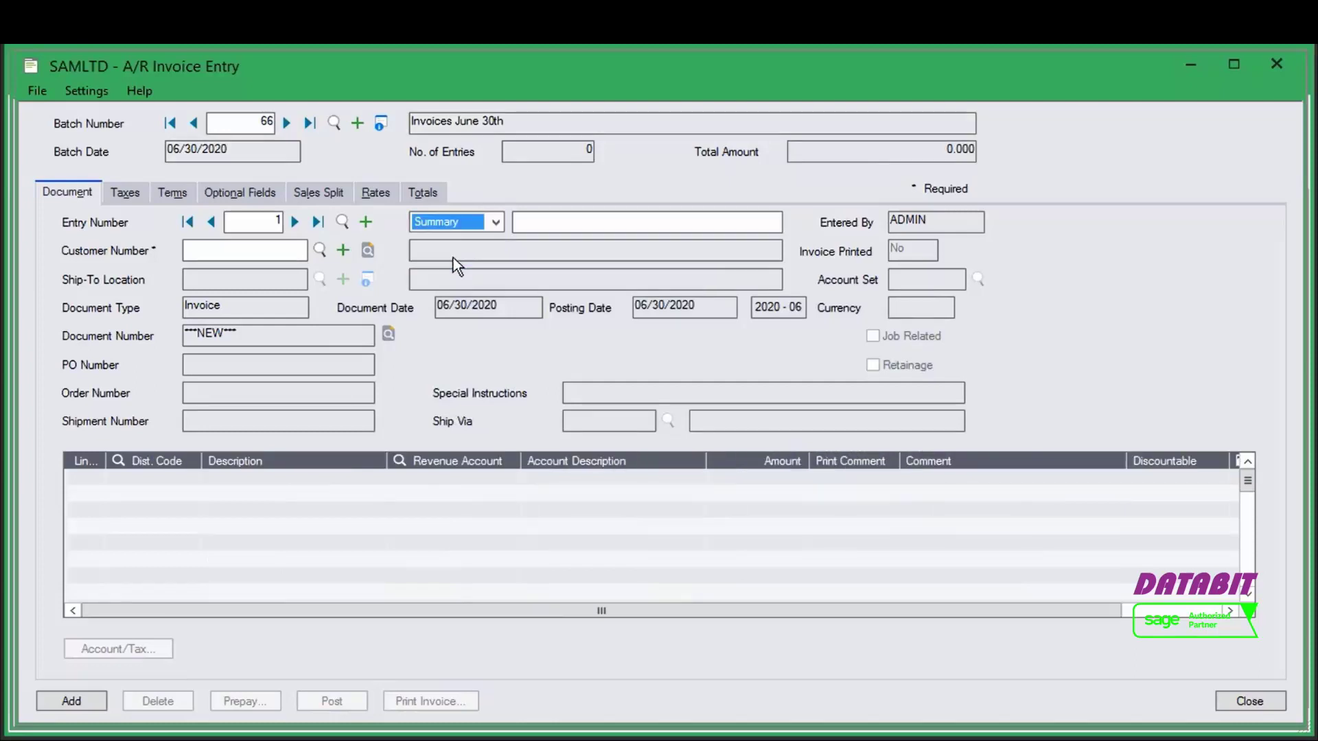
Step: Describe the invoice as 'Labor charged' and bill it to customer 1200, leaving ship-to unset
{"action": "left_click", "coordinate": [519, 232]}
{"action": "type", "text": "Labor charged"}
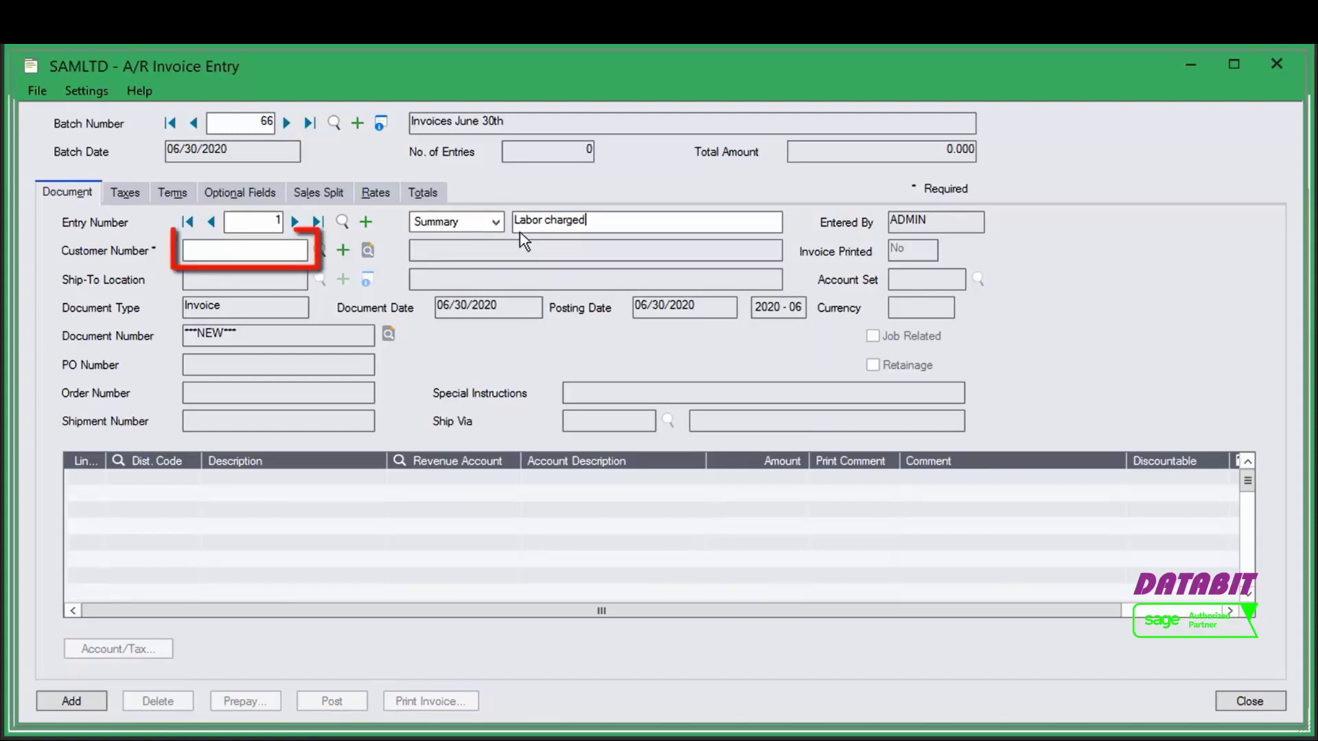
{"action": "left_click", "coordinate": [320, 251]}
{"action": "left_click", "coordinate": [207, 452]}
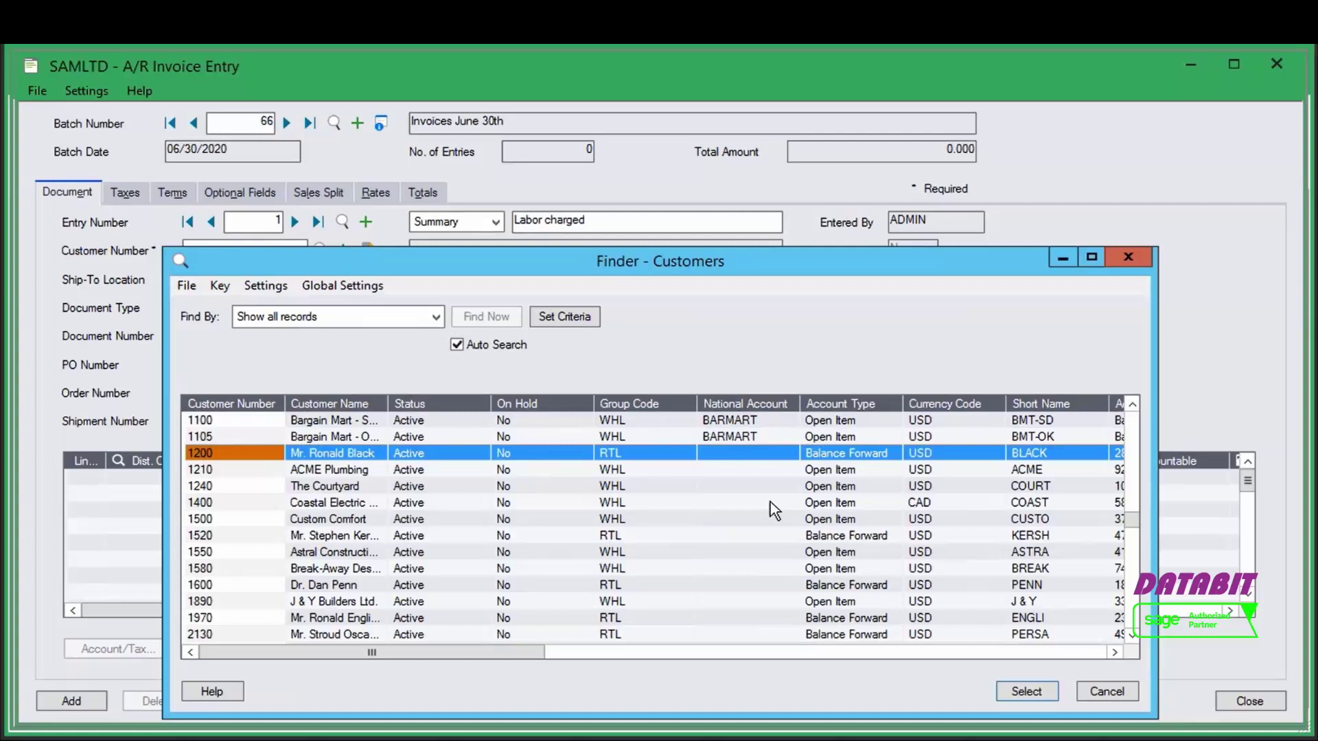
{"action": "left_click", "coordinate": [1023, 691]}
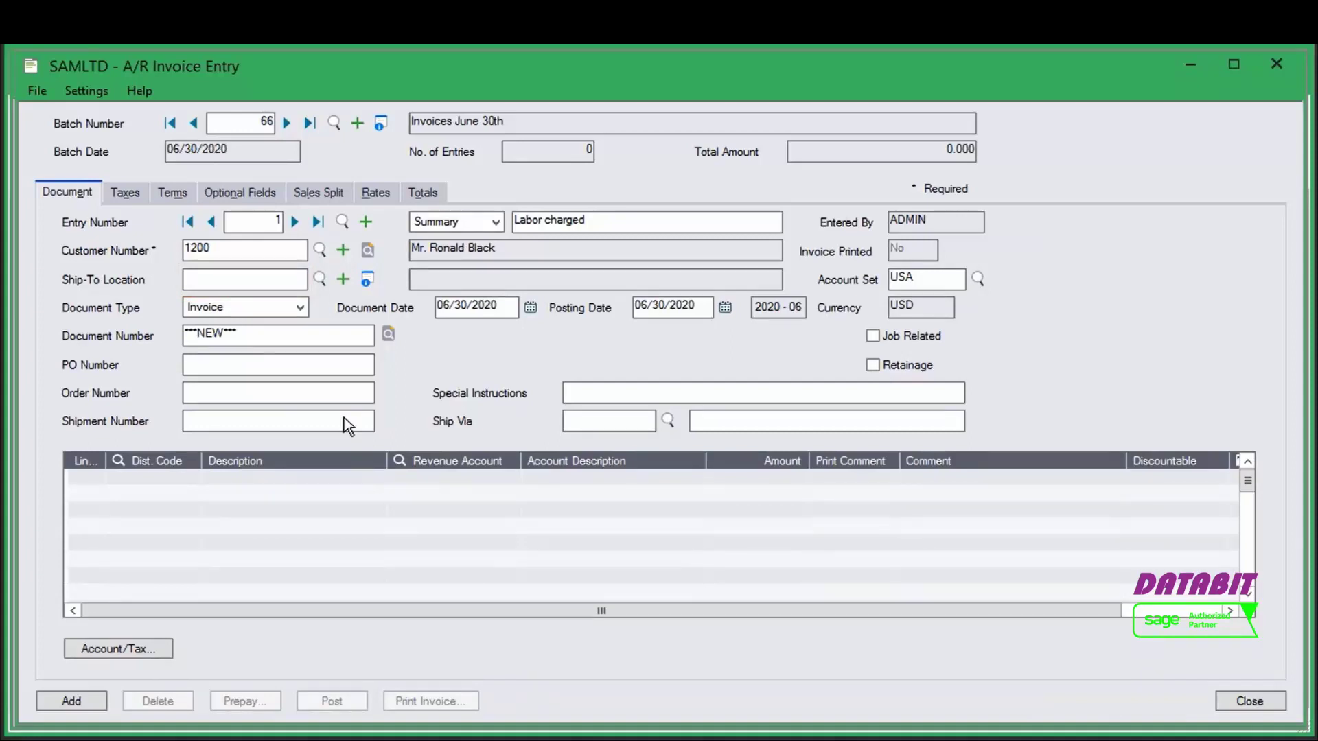
{"action": "left_click", "coordinate": [320, 279]}
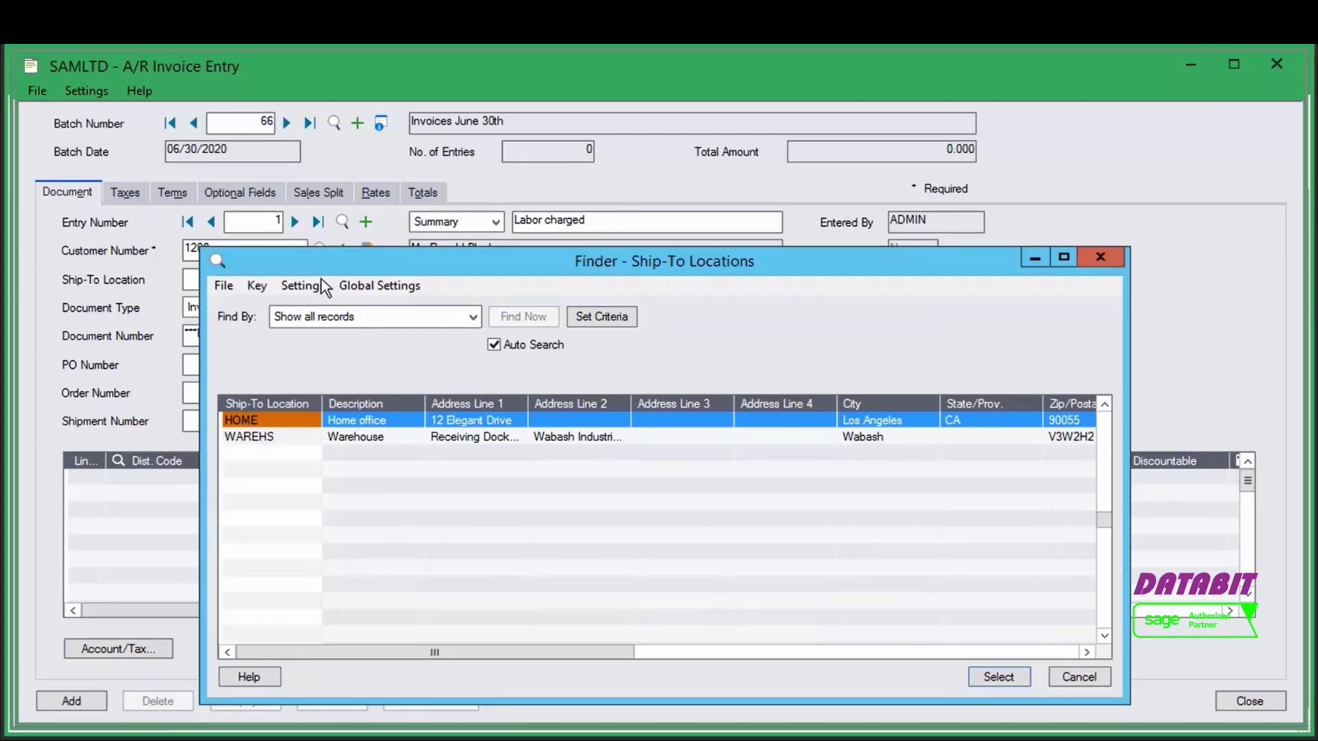
{"action": "left_click", "coordinate": [1076, 682]}
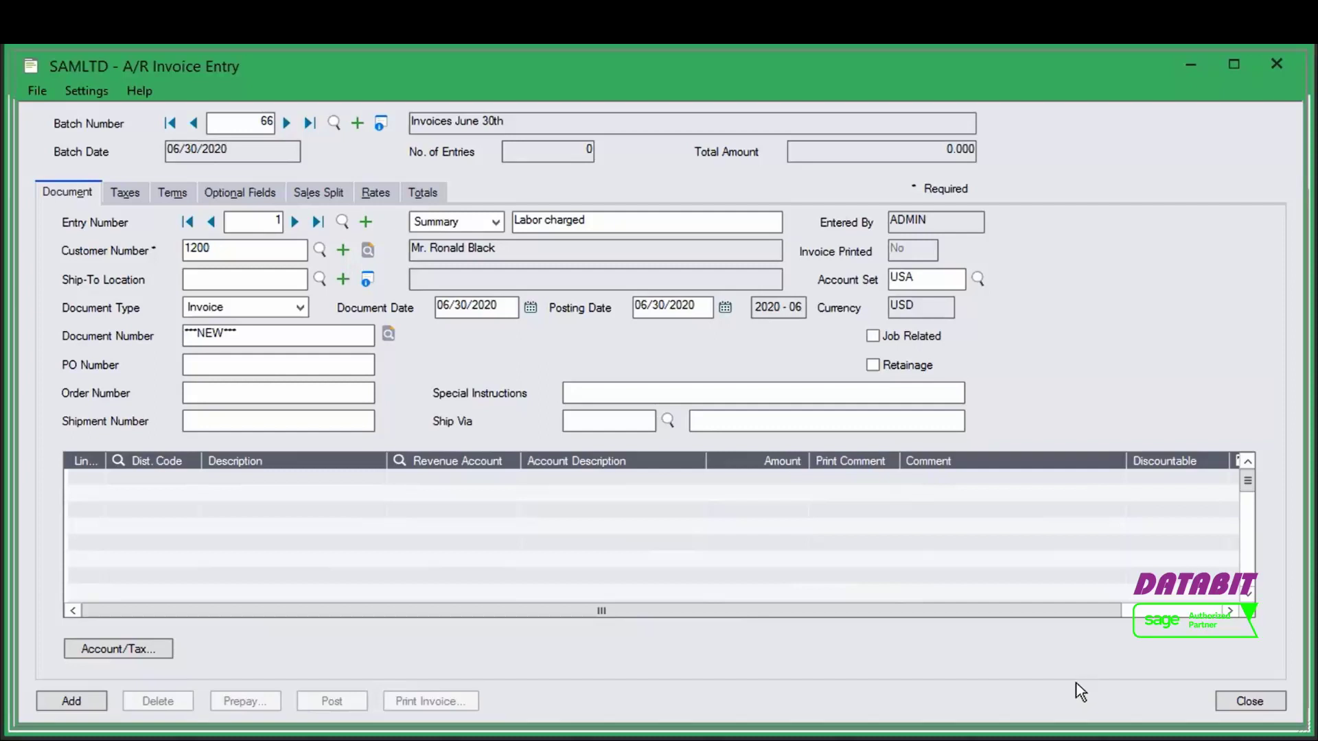
{"action": "left_click", "coordinate": [301, 307]}
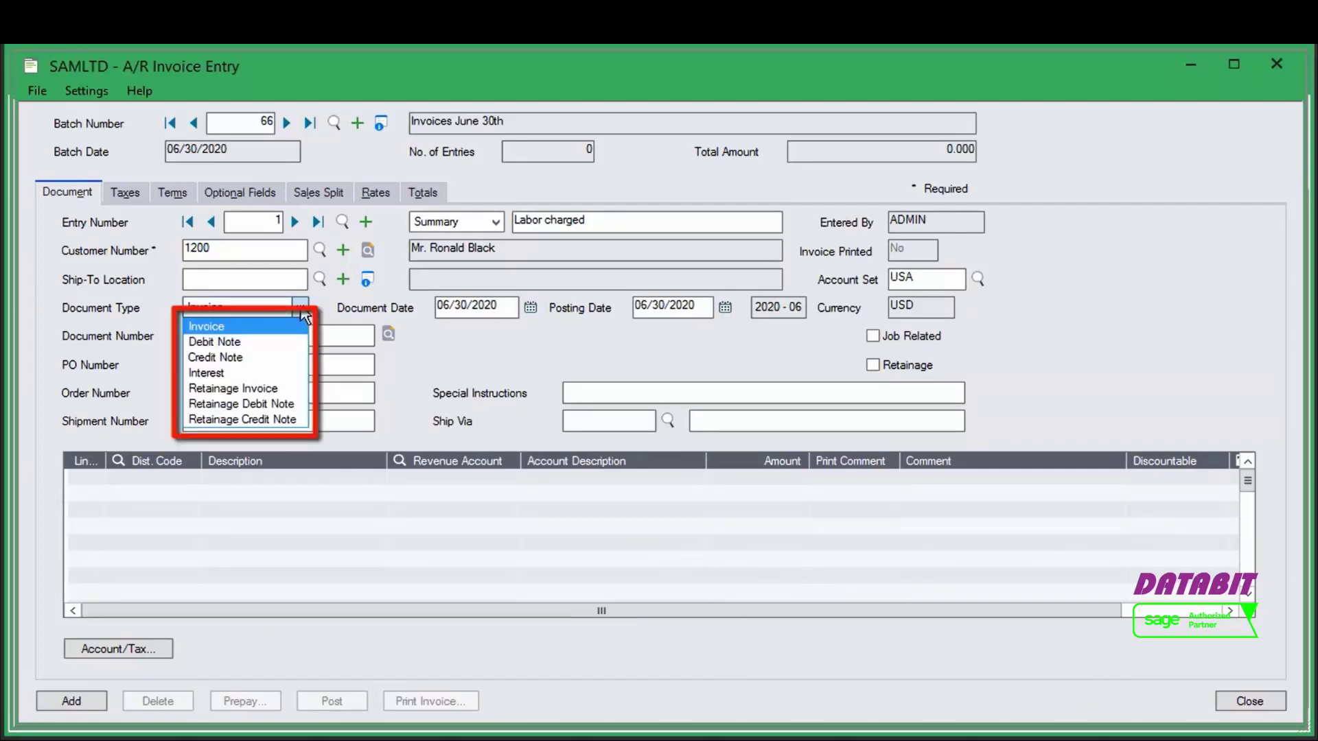
{"action": "left_click", "coordinate": [232, 325]}
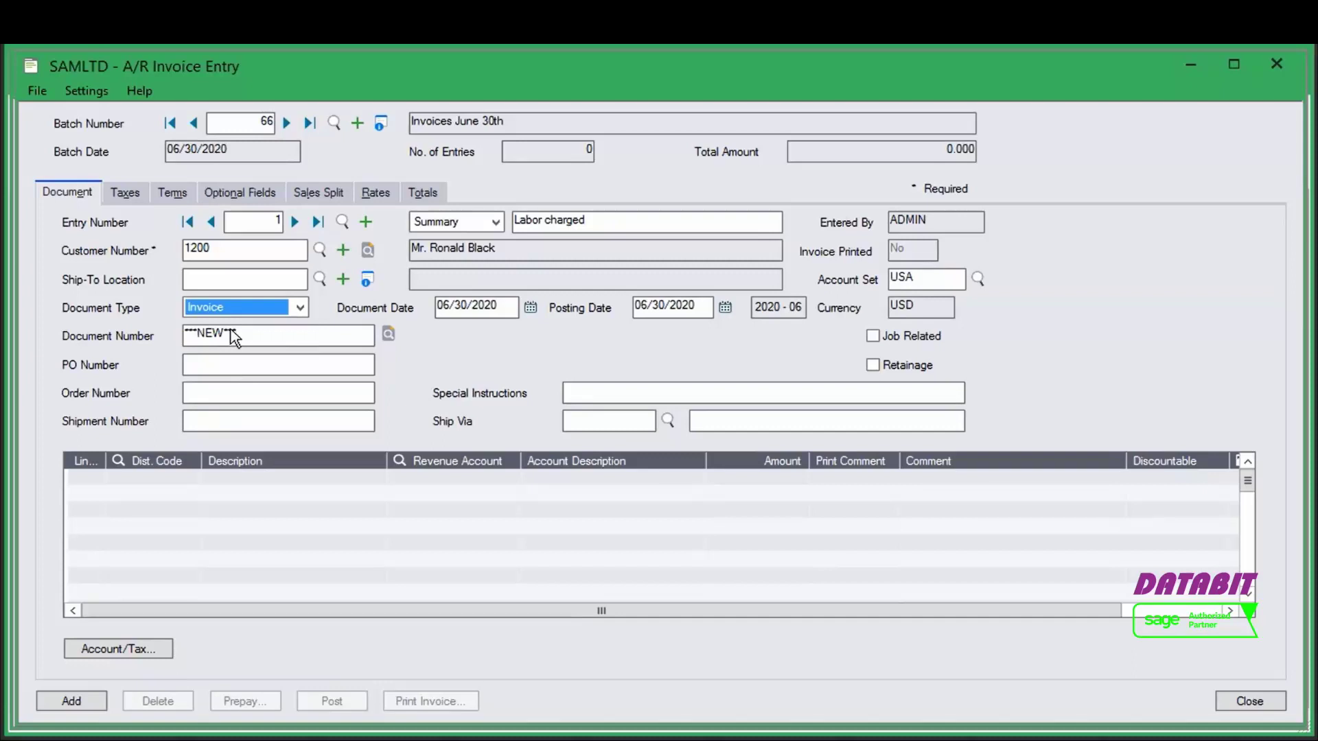
{"action": "left_click", "coordinate": [479, 316]}
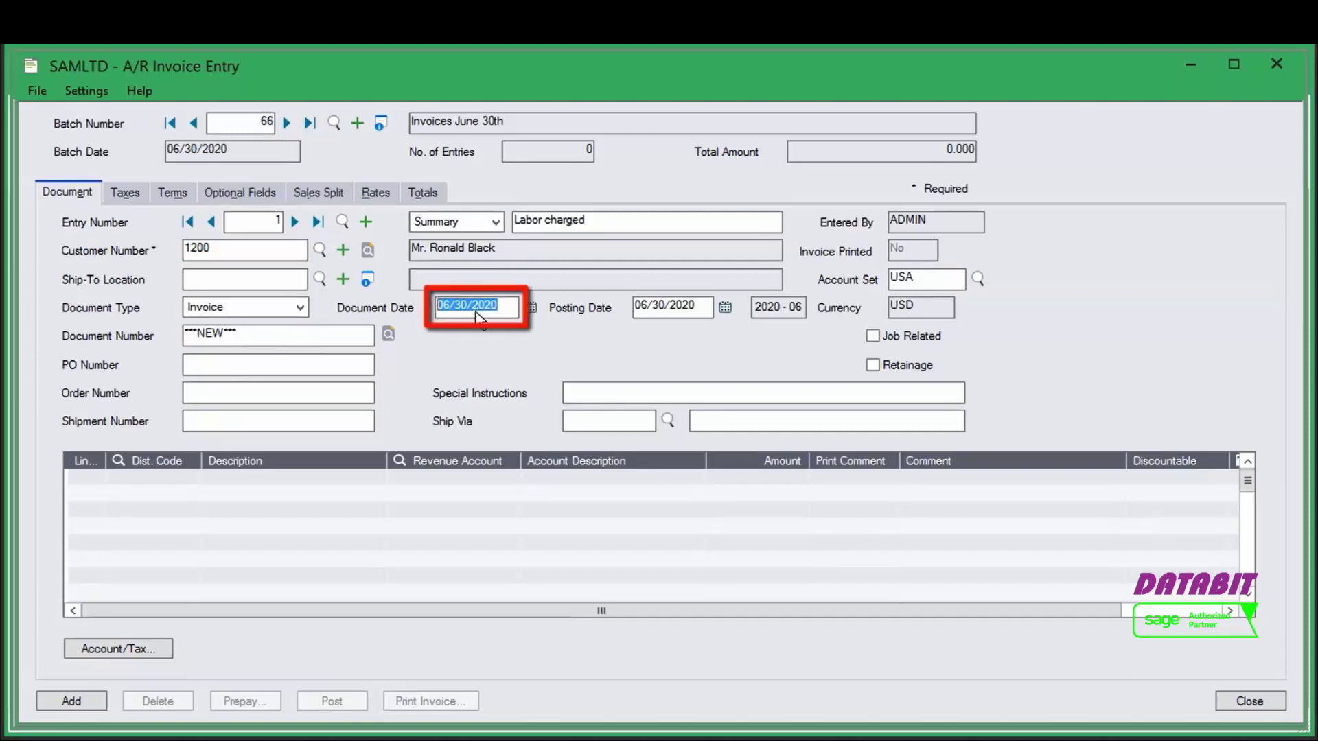
{"action": "key", "text": "Tab"}
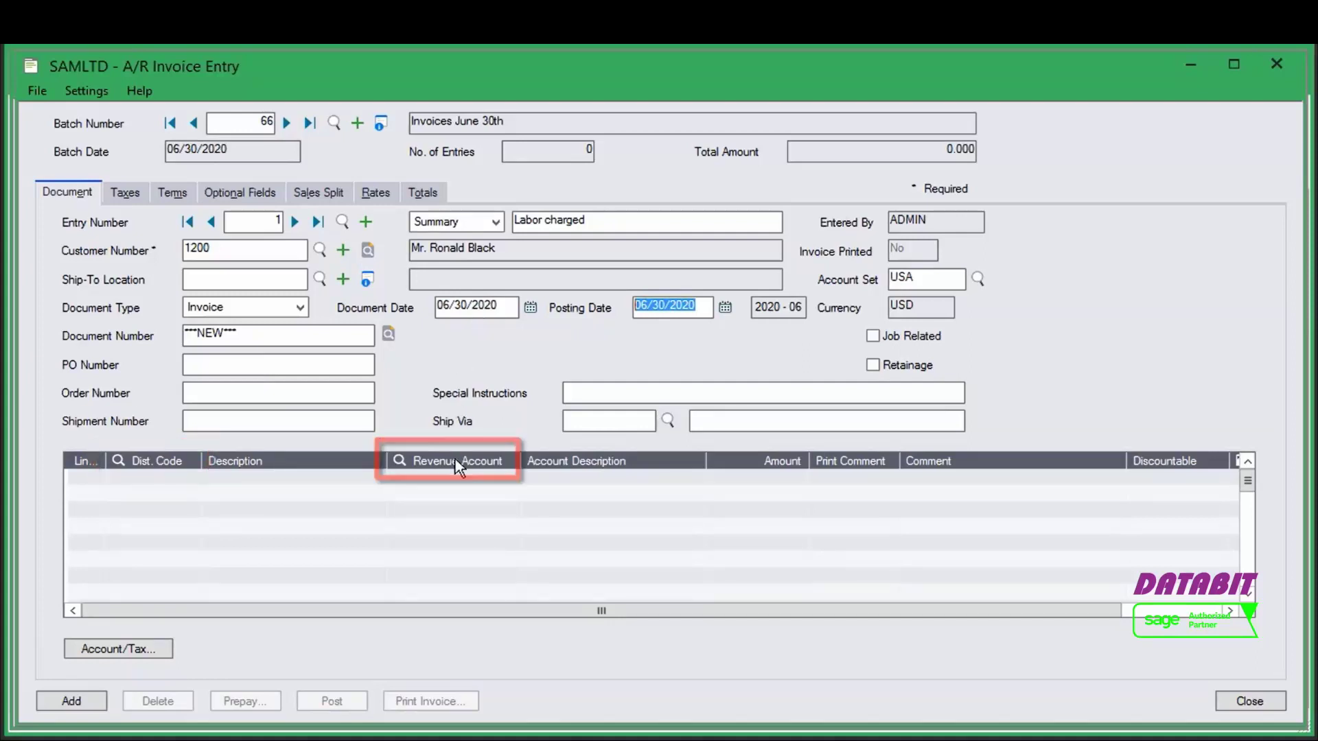
Step: Add detail line 1 posting 500.00 to revenue account 4000 Sales
{"action": "left_click", "coordinate": [455, 479]}
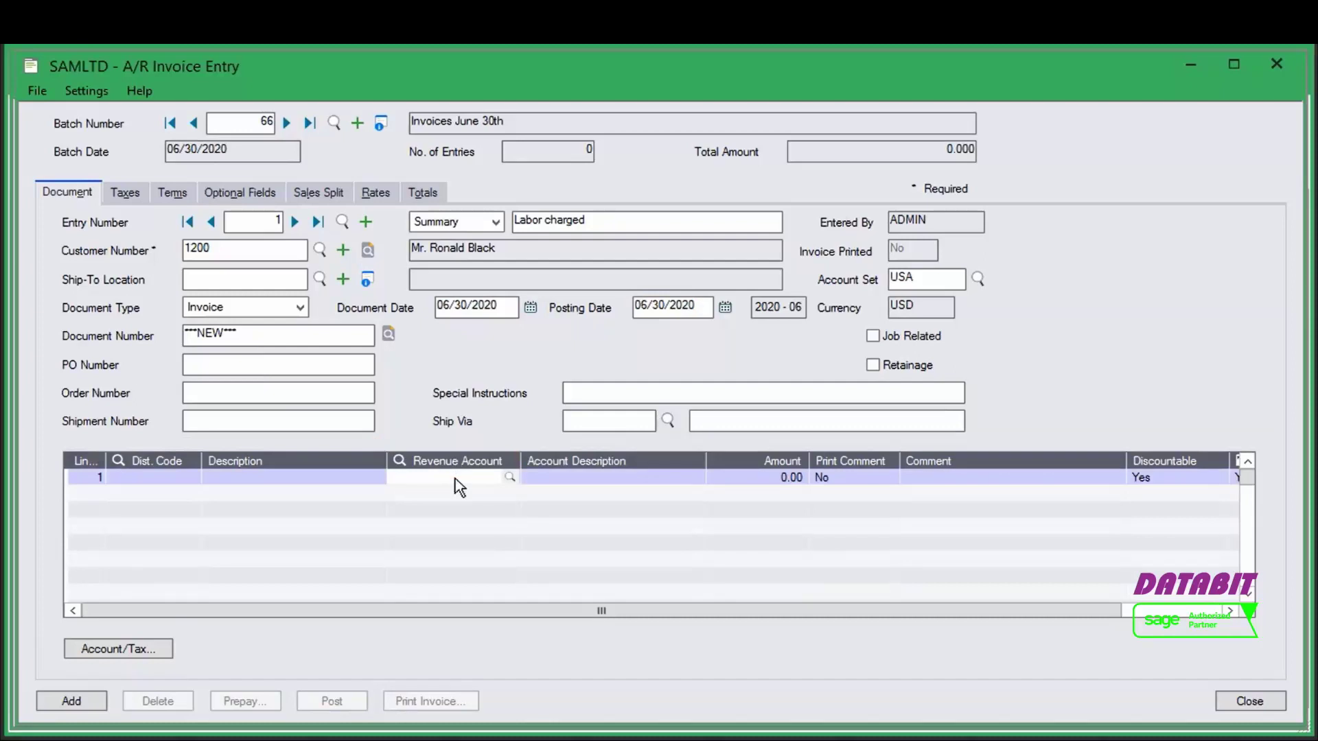
{"action": "left_click", "coordinate": [510, 477]}
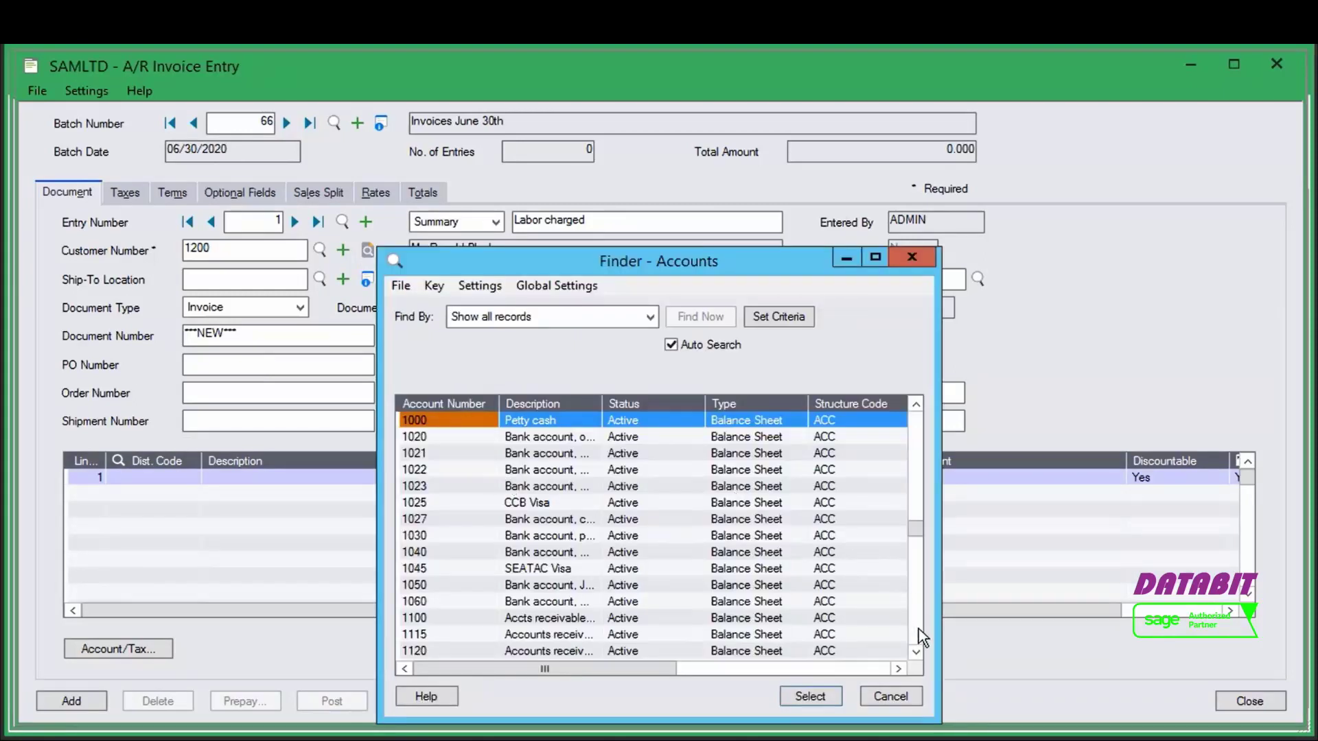
{"action": "scroll", "coordinate": [918, 629], "scroll_direction": "down", "scroll_amount": 10}
{"action": "left_click", "coordinate": [417, 439]}
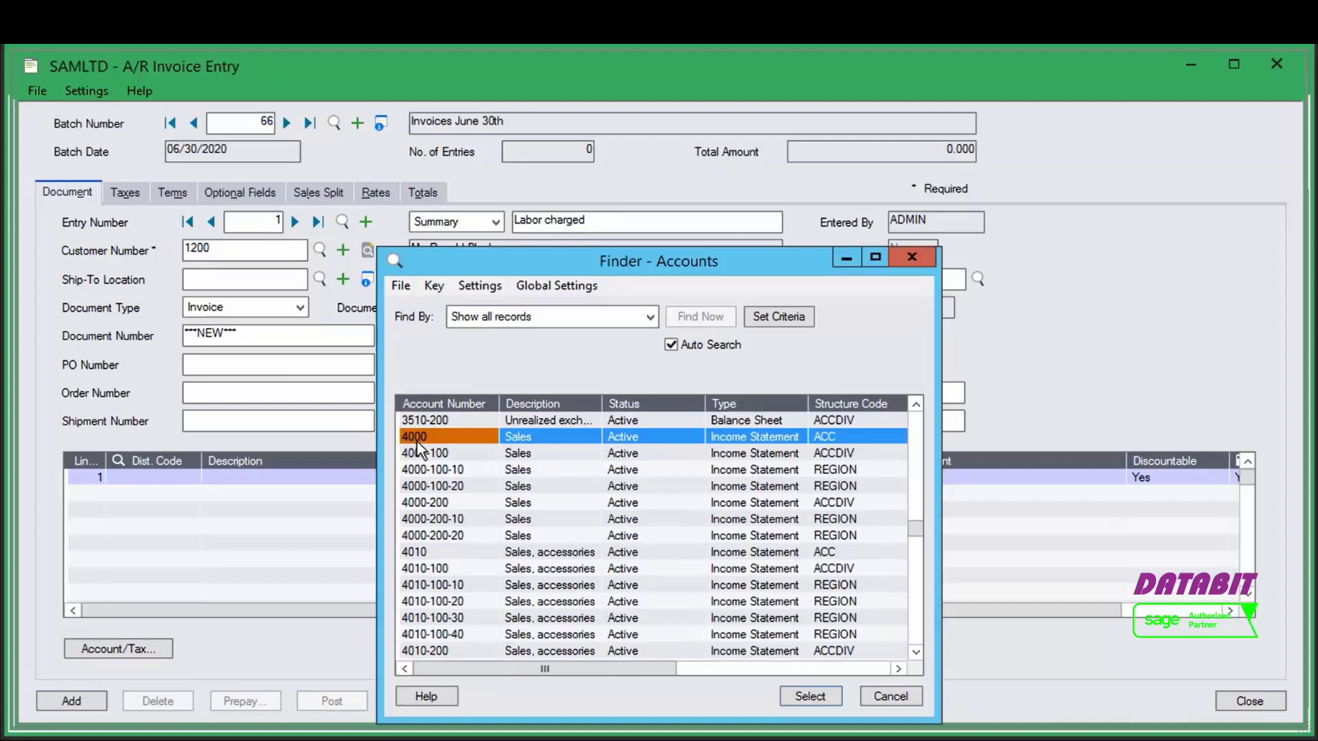
{"action": "double_click", "coordinate": [417, 443]}
{"action": "left_click", "coordinate": [770, 480]}
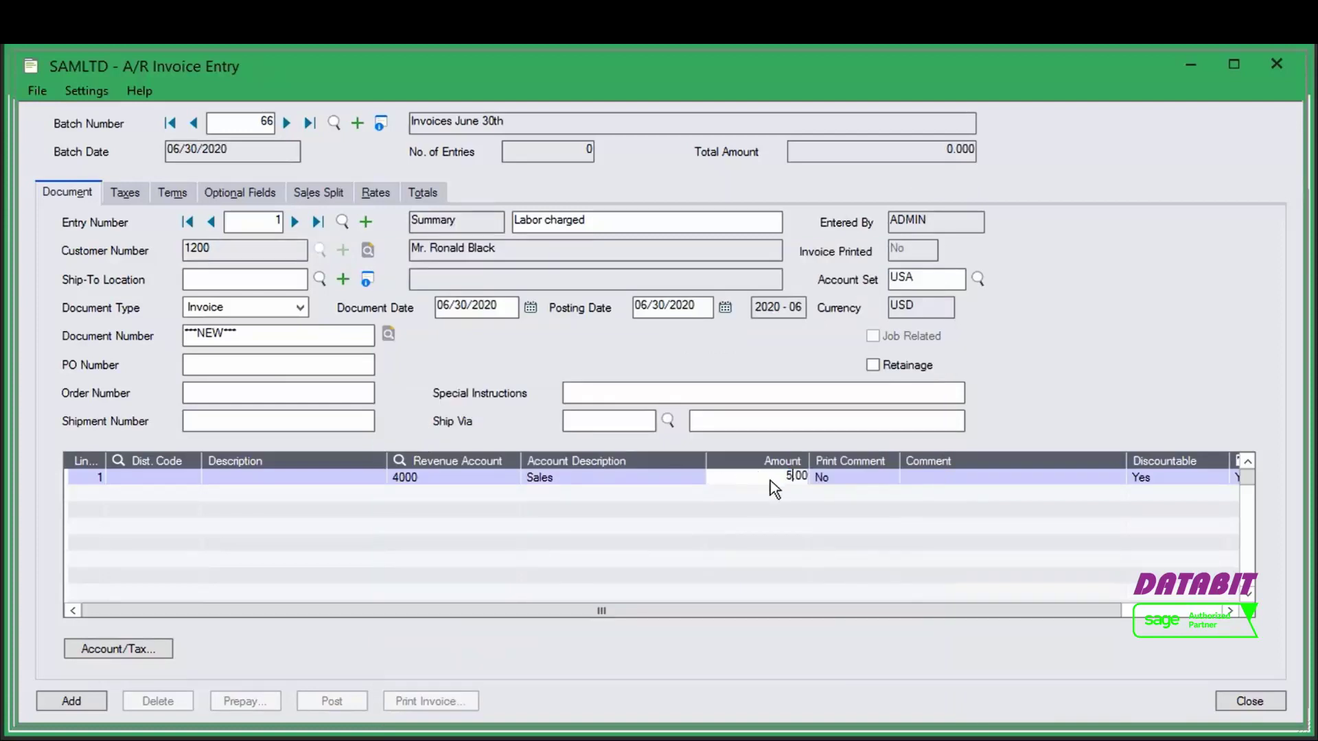
{"action": "key", "text": "Tab"}
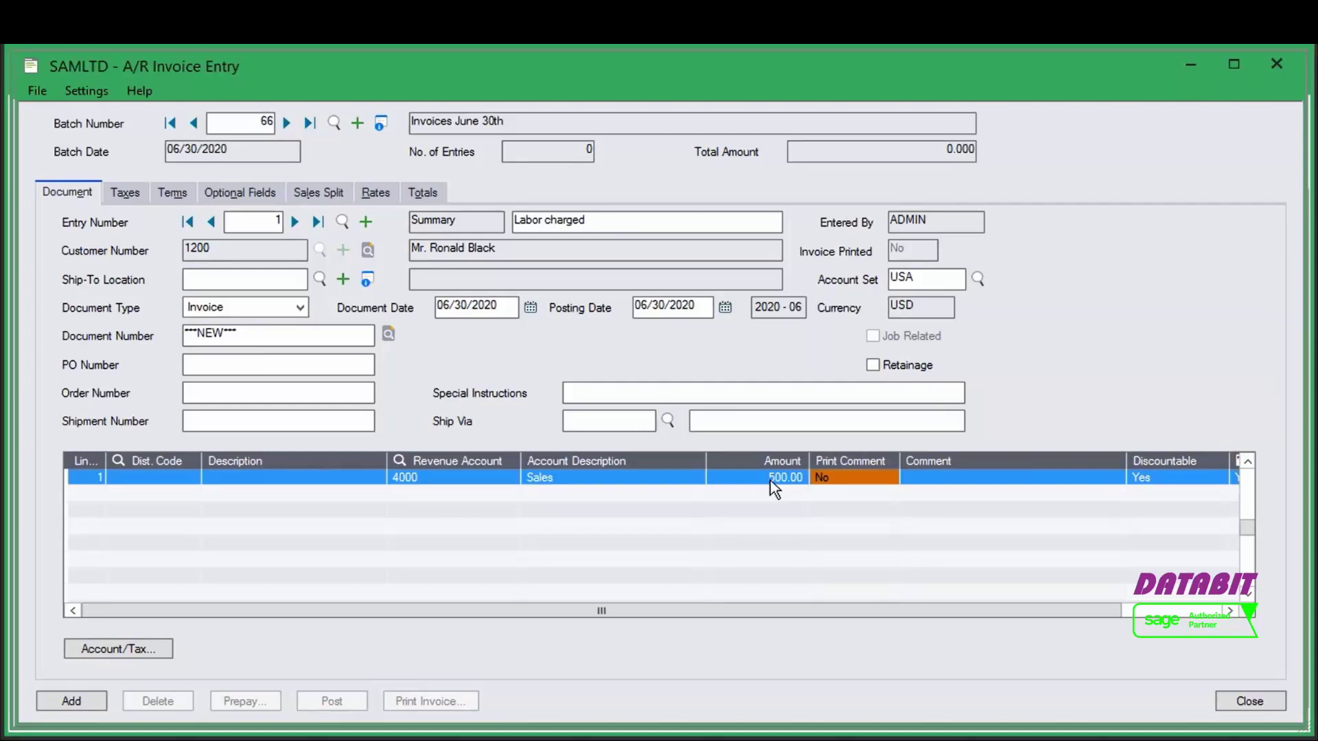
{"action": "left_click", "coordinate": [1198, 610]}
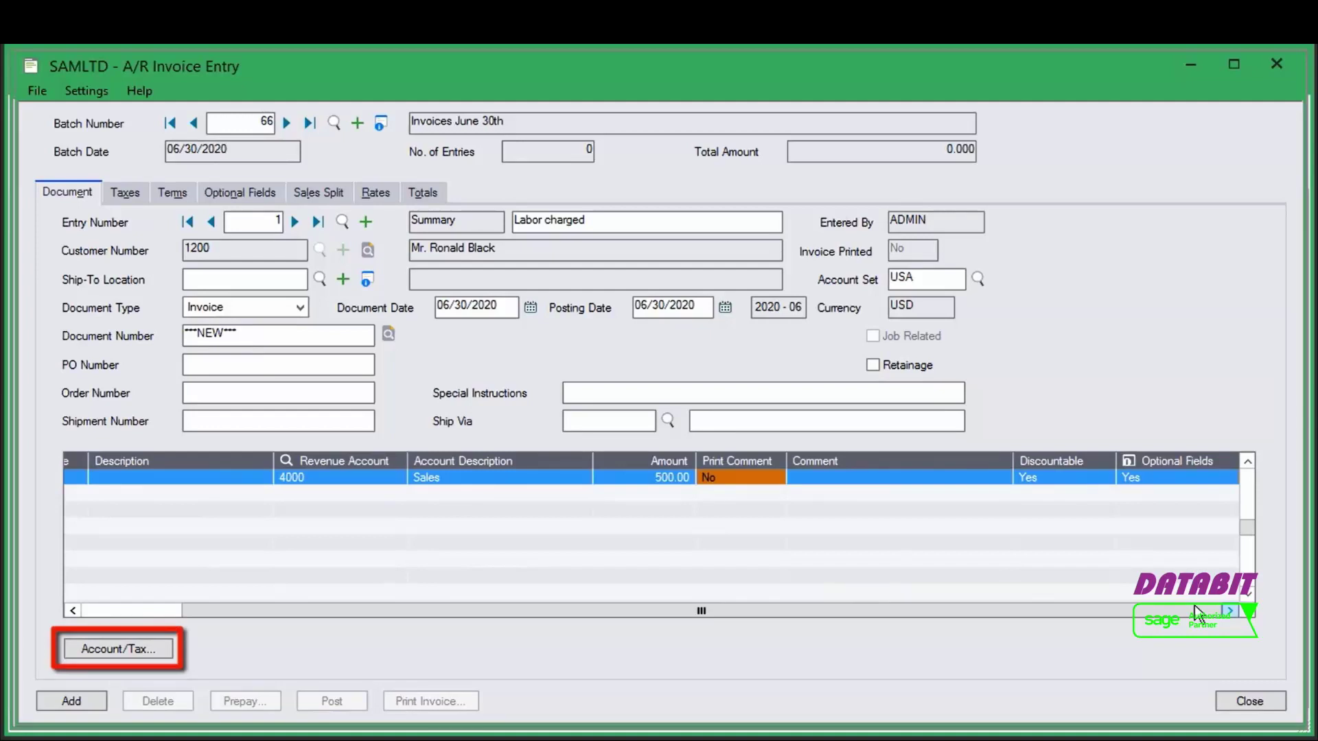
{"action": "left_click", "coordinate": [111, 649]}
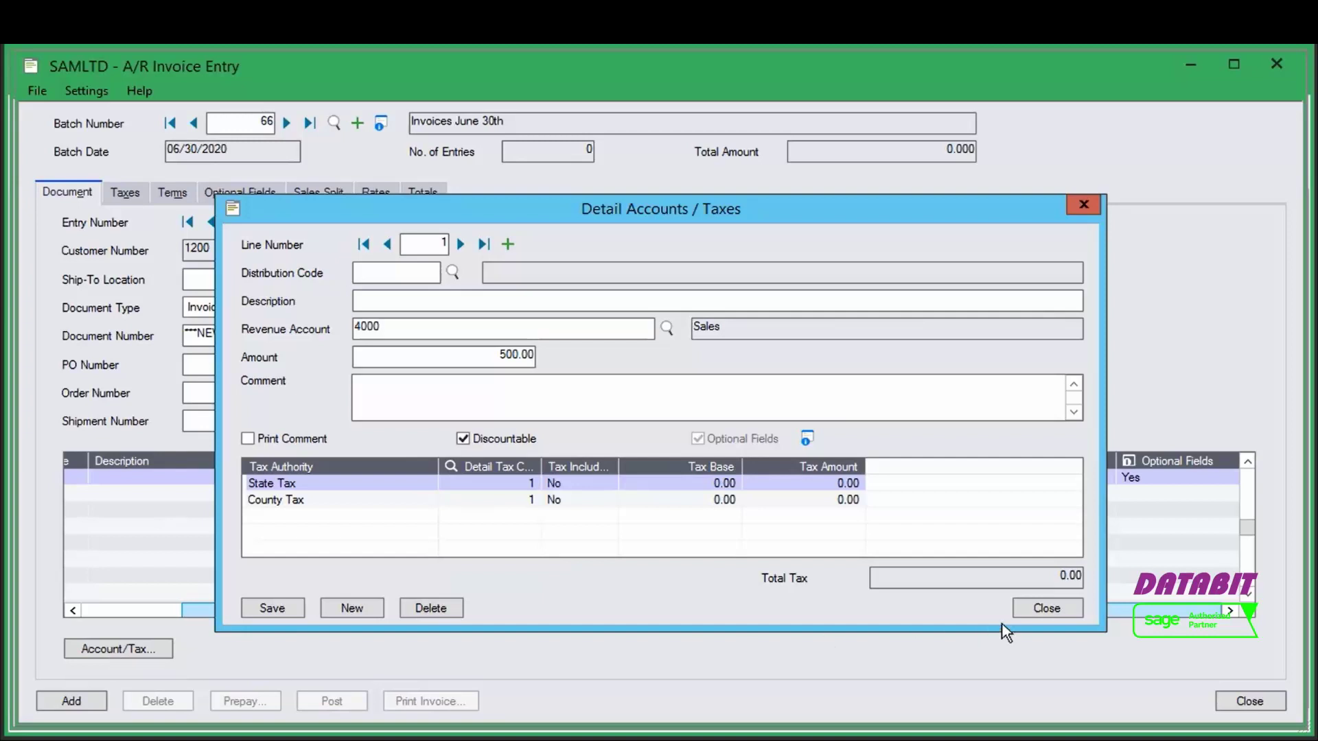
{"action": "left_click", "coordinate": [1053, 611]}
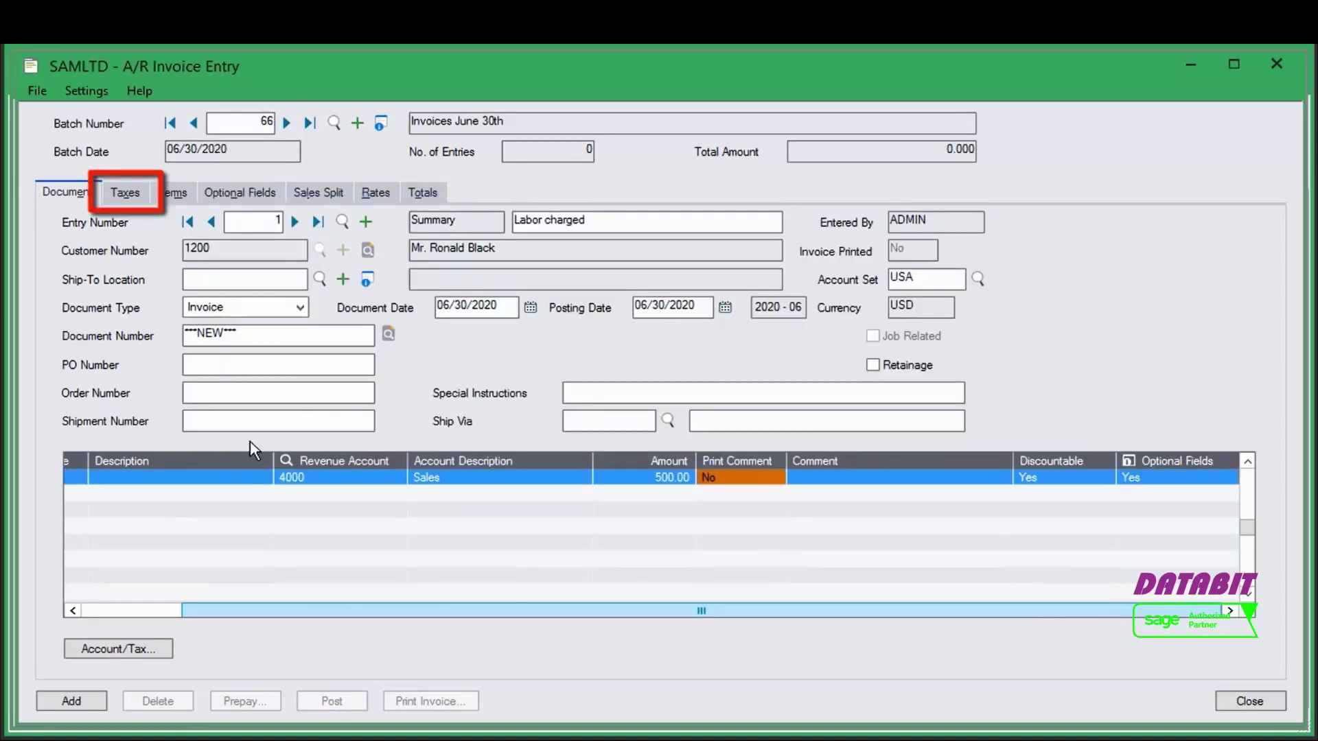
Step: Show the CALIF tax breakdown: State Tax 31.25 and County Tax 10.00, 41.25 total
{"action": "left_click", "coordinate": [125, 197]}
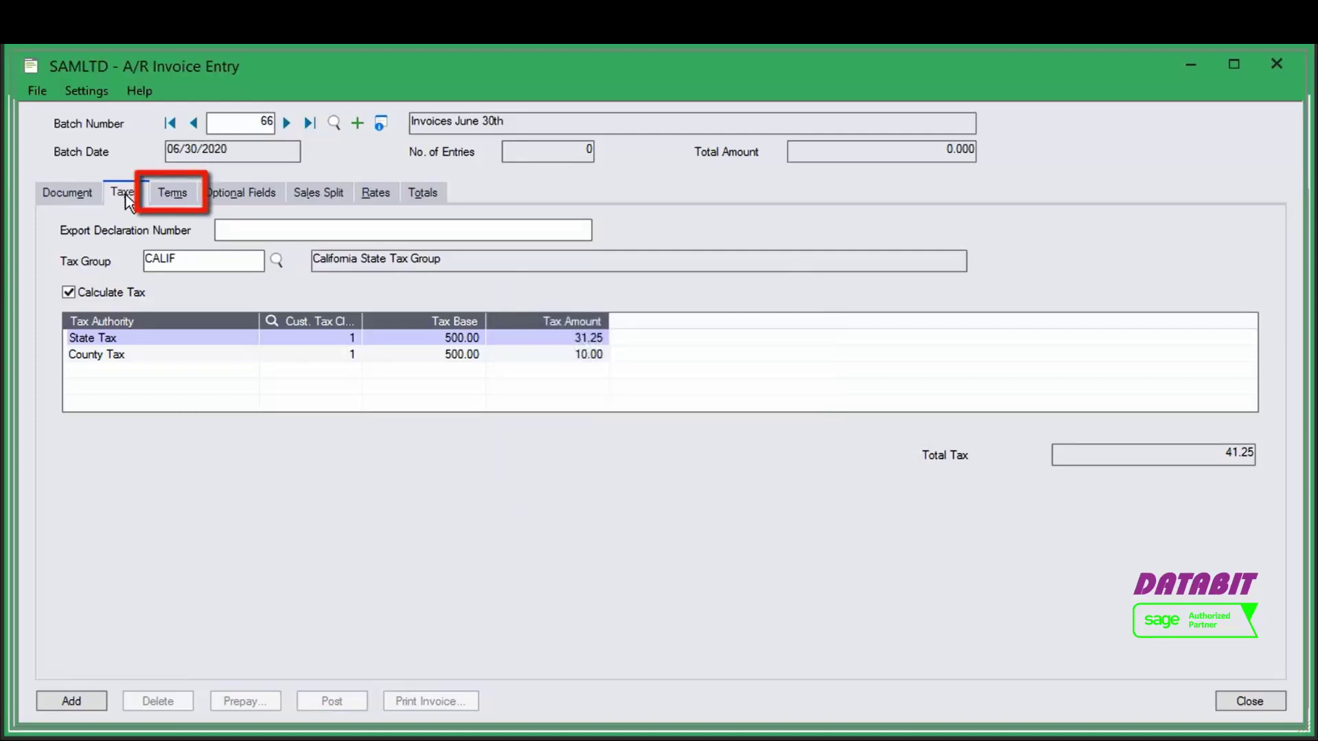
Step: Set the terms code to N30, Net 30 Days, making the invoice due 07/30/2020
{"action": "left_click", "coordinate": [174, 195]}
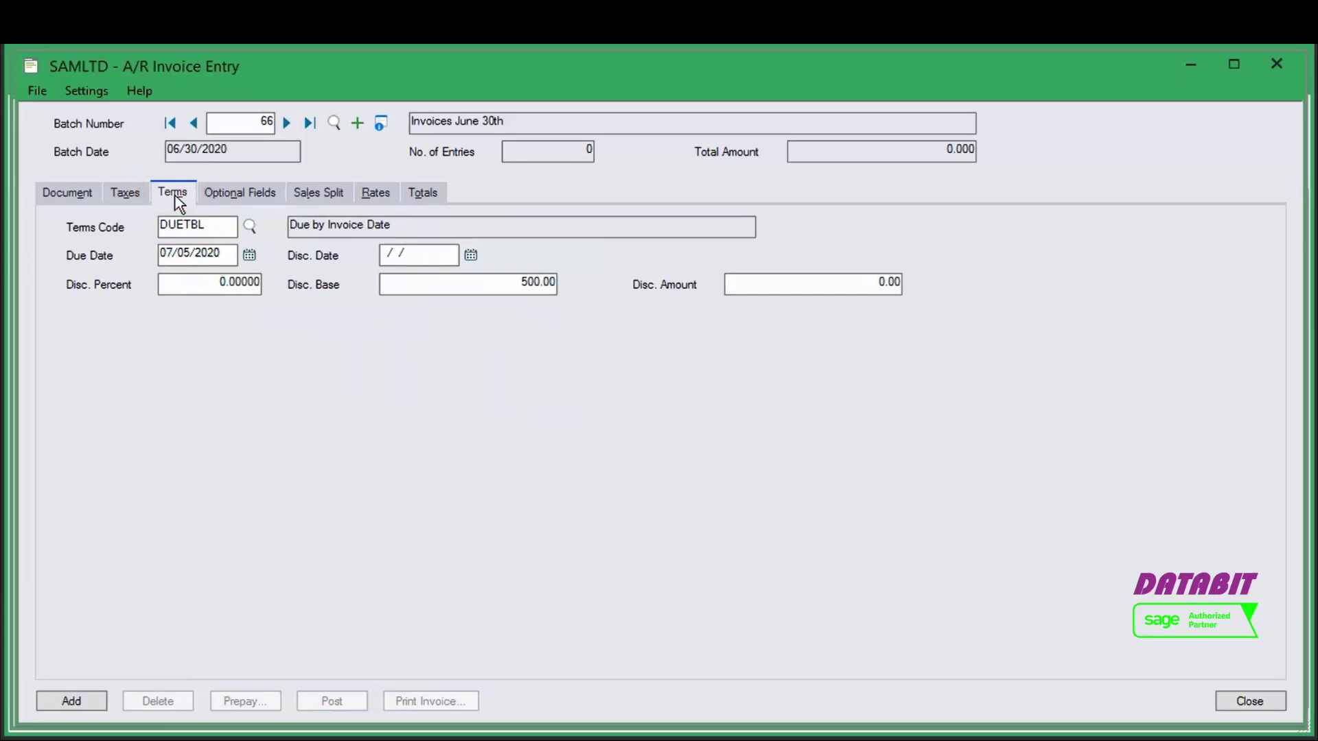
{"action": "left_click", "coordinate": [250, 227]}
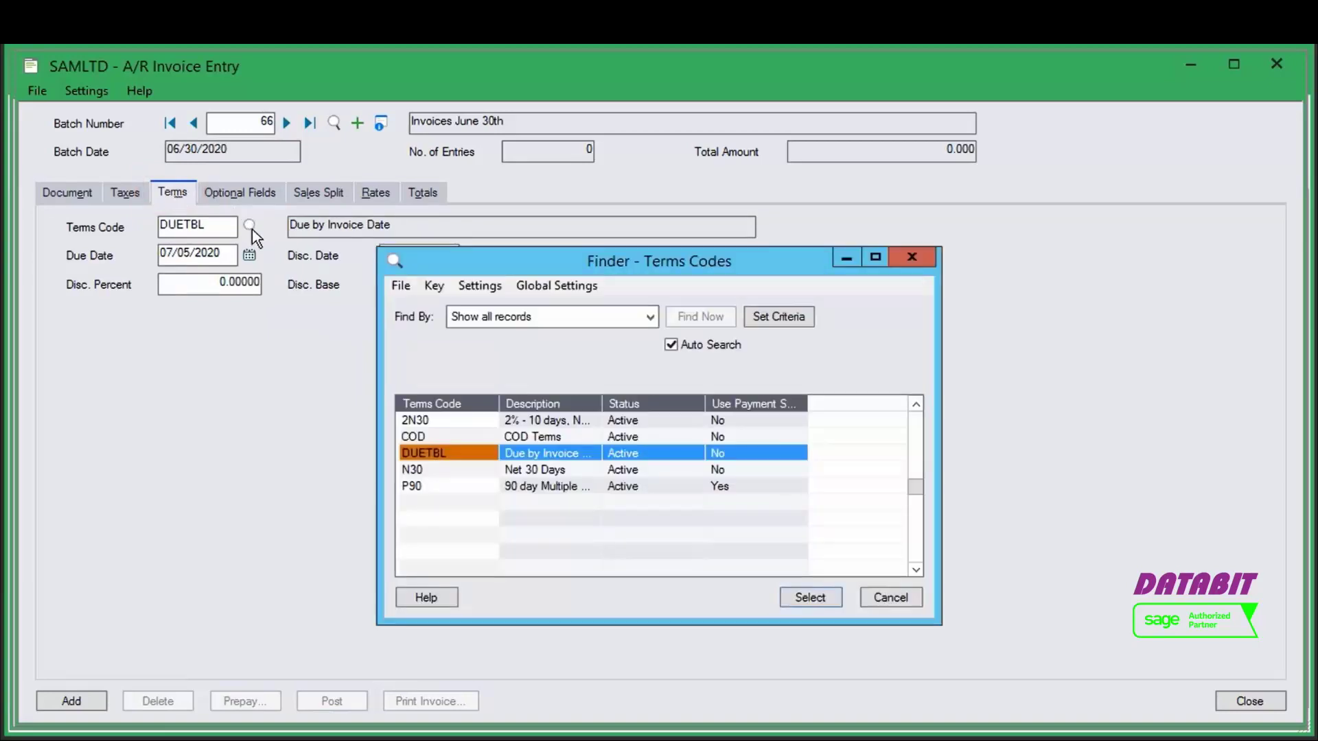
{"action": "left_click", "coordinate": [420, 471]}
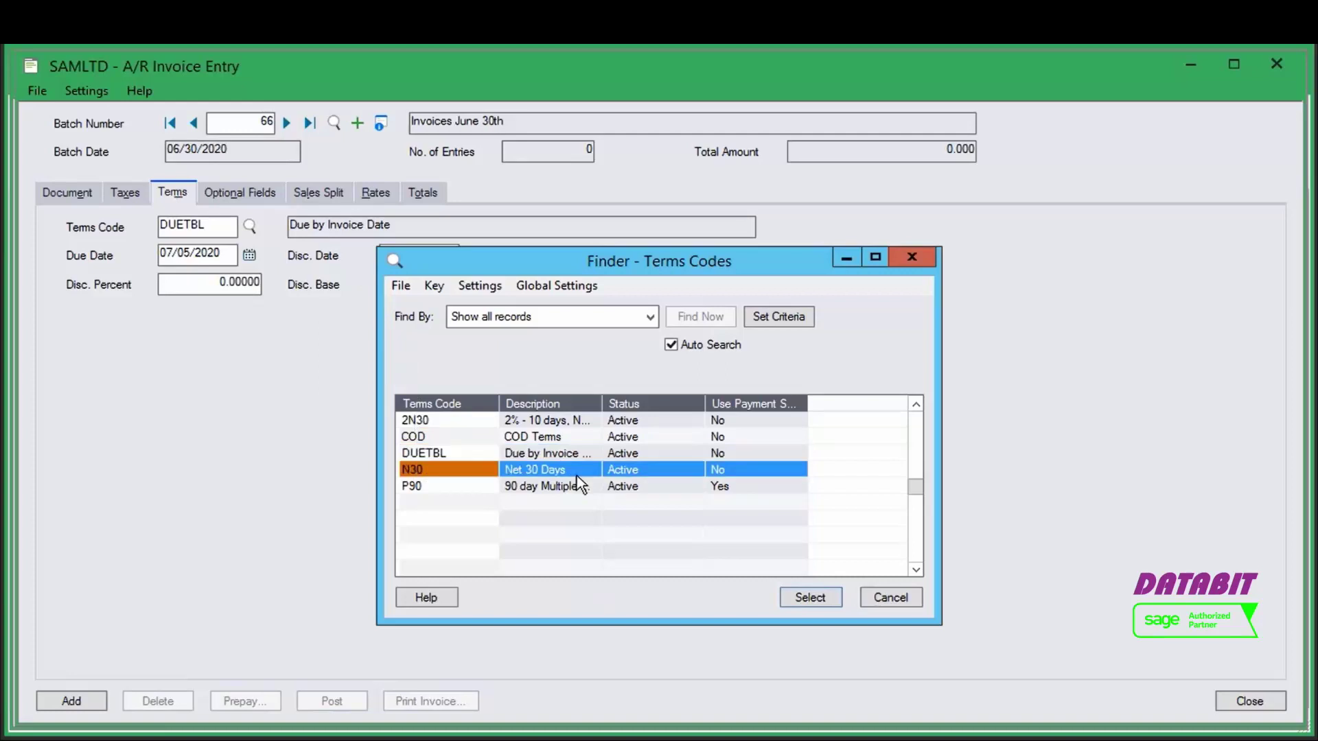
{"action": "left_click", "coordinate": [803, 601]}
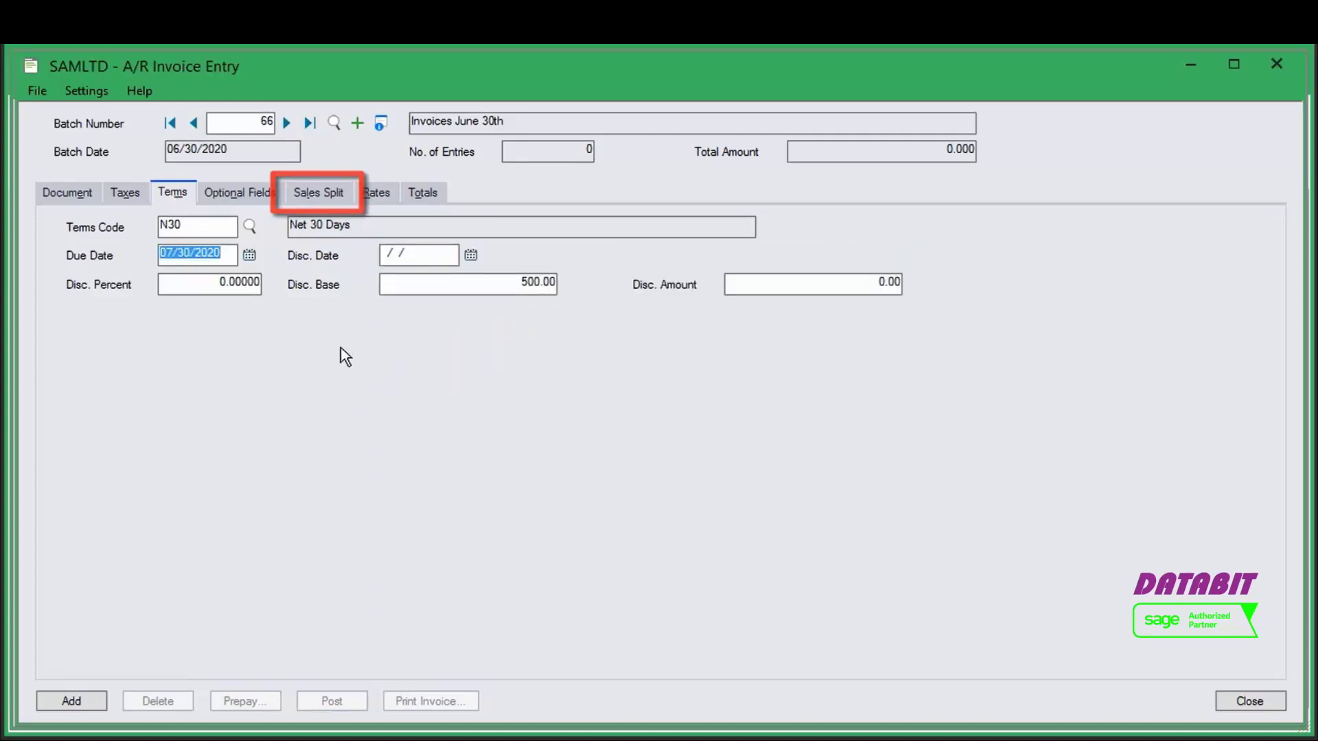
Step: Check the salesperson split, then review totals: 500.00 plus 41.25 tax, 541.25 due
{"action": "left_click", "coordinate": [320, 197]}
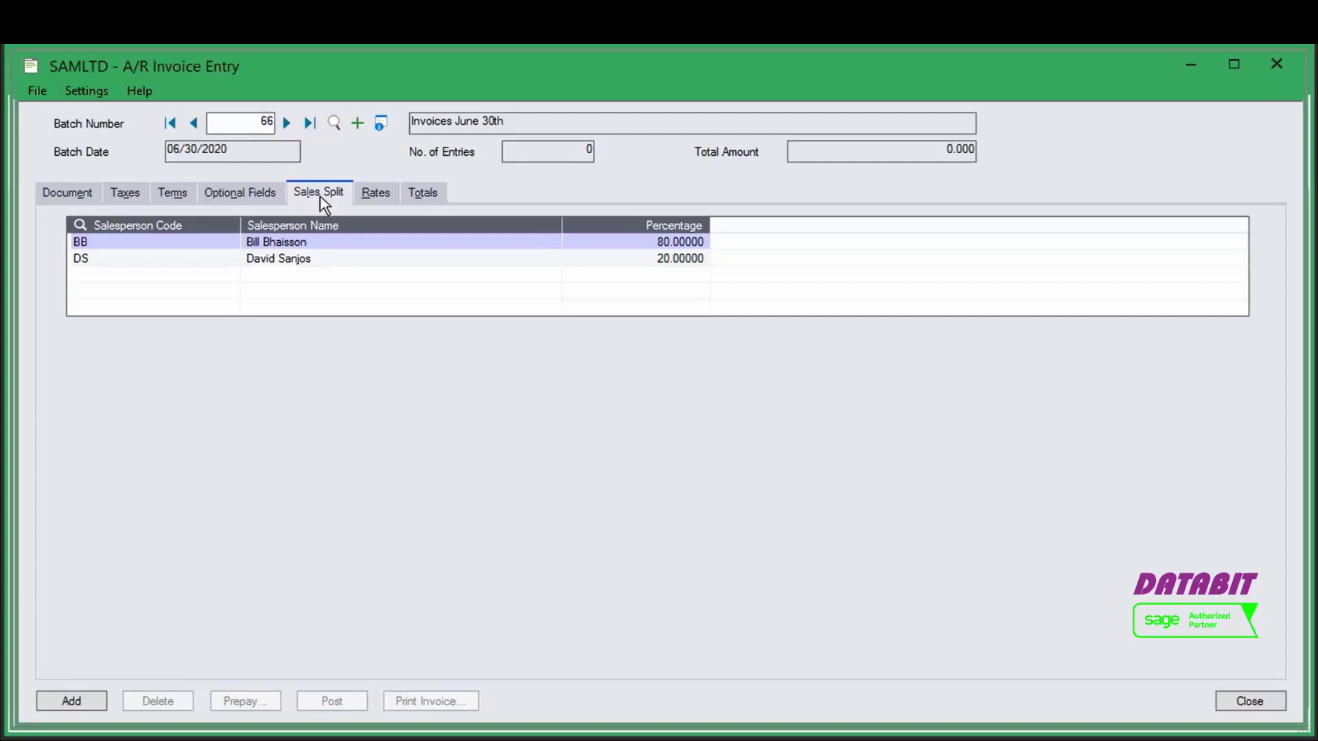
{"action": "left_click", "coordinate": [430, 199]}
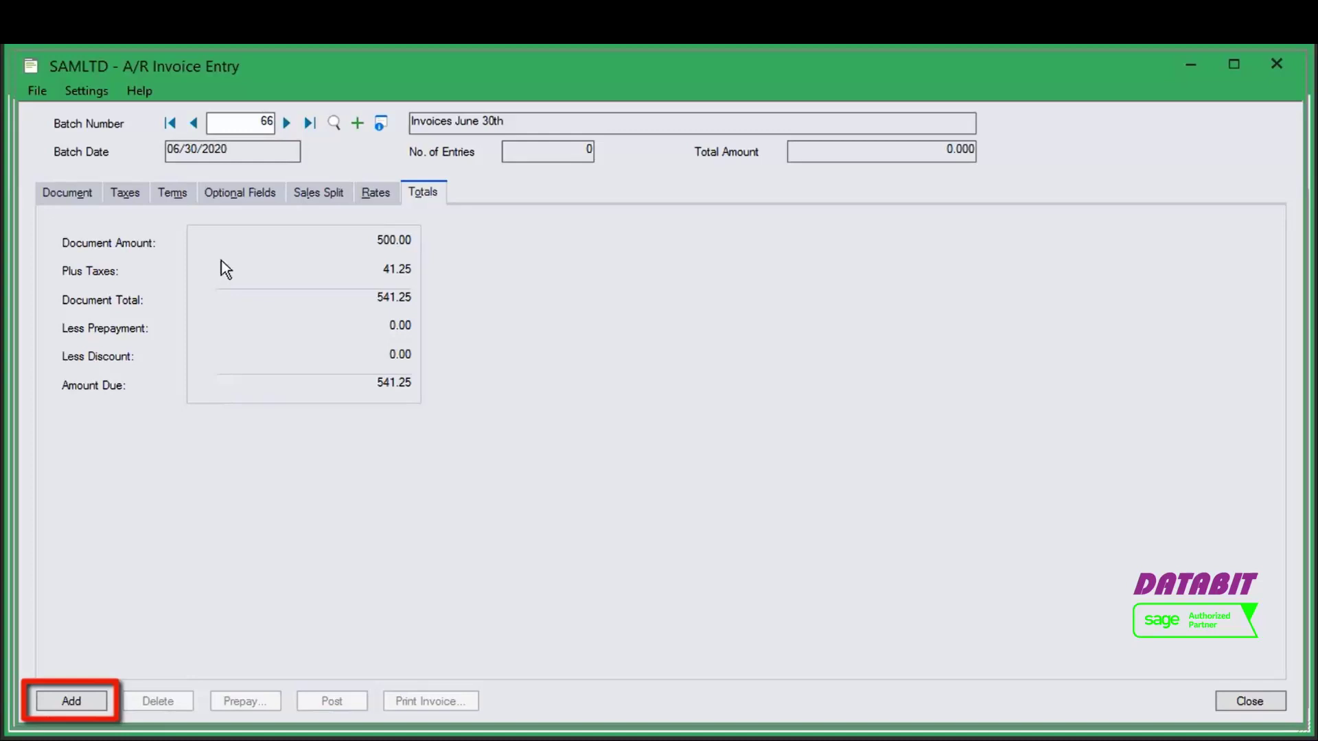
Step: Add the summary invoice to batch 66 and close back to the A/R Invoice Batch List
{"action": "left_click", "coordinate": [72, 701]}
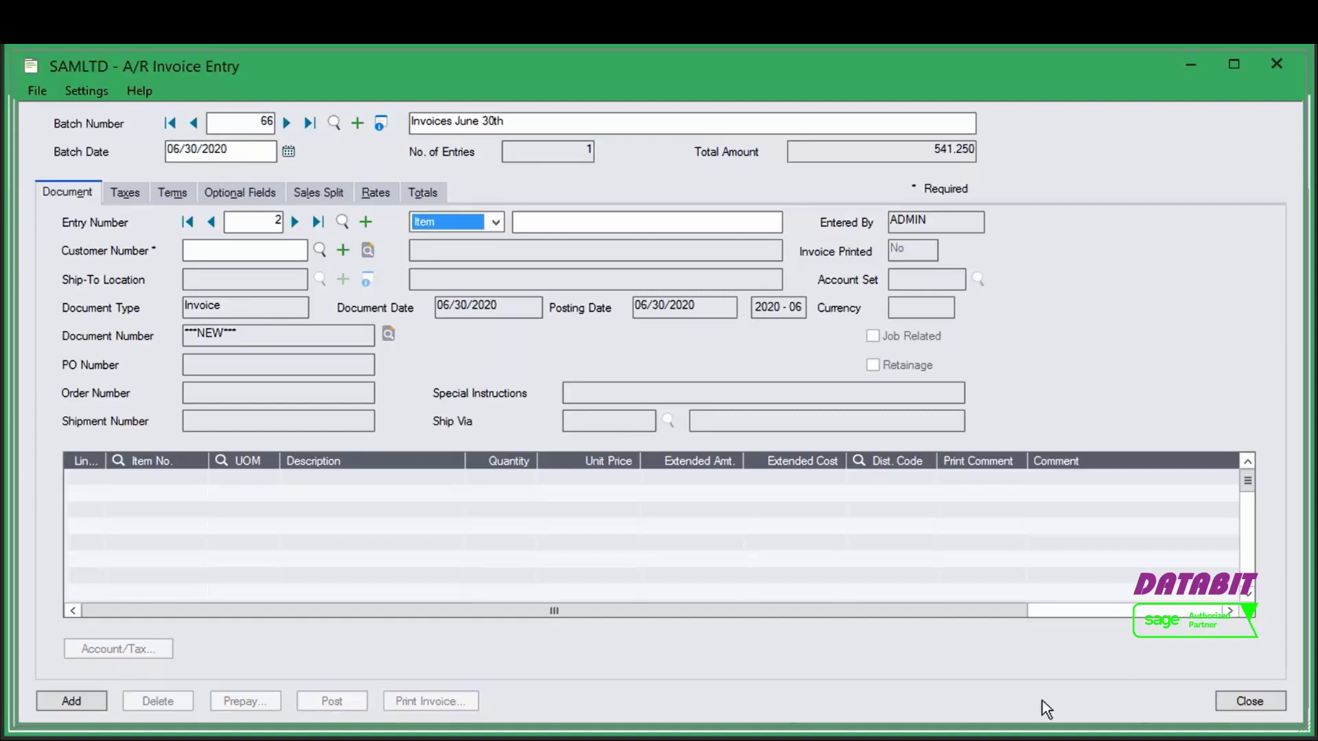
{"action": "left_click", "coordinate": [1244, 702]}
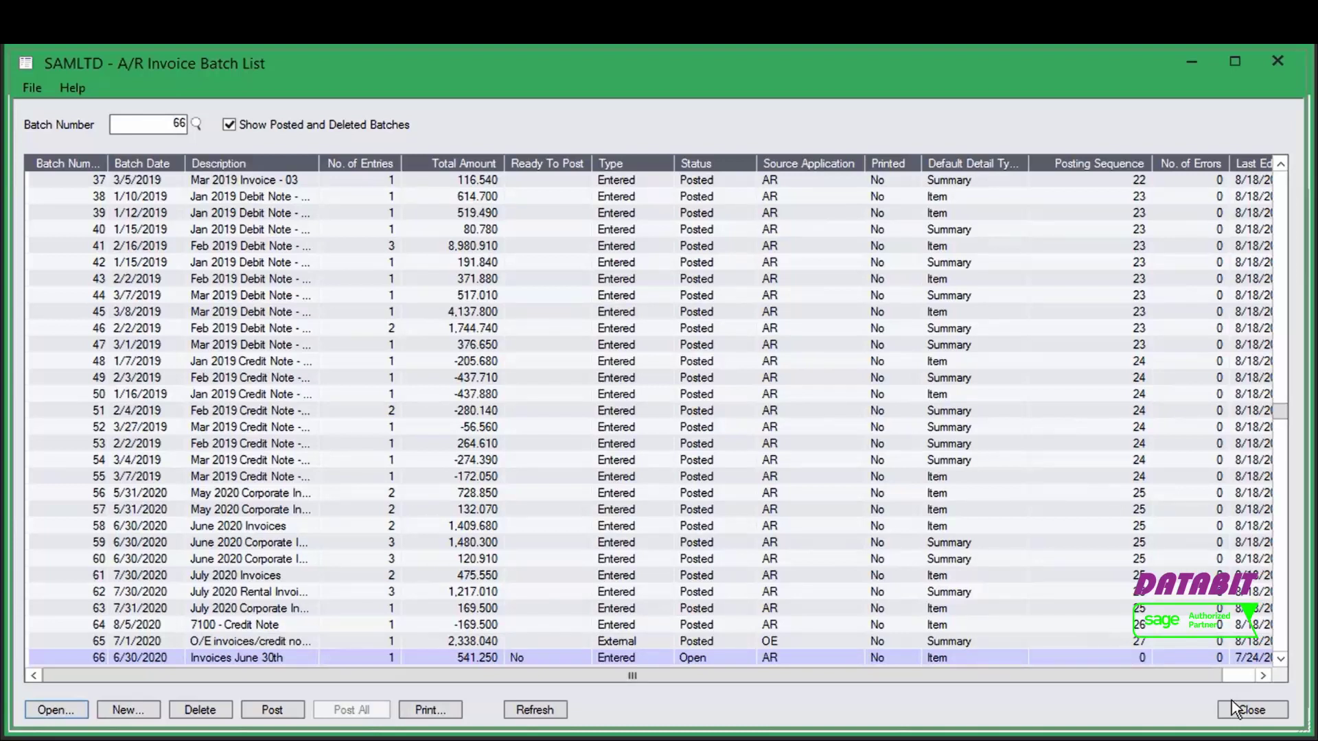
Step: Reopen batch 66 and start a new Item-type invoice entry
{"action": "left_click", "coordinate": [87, 663]}
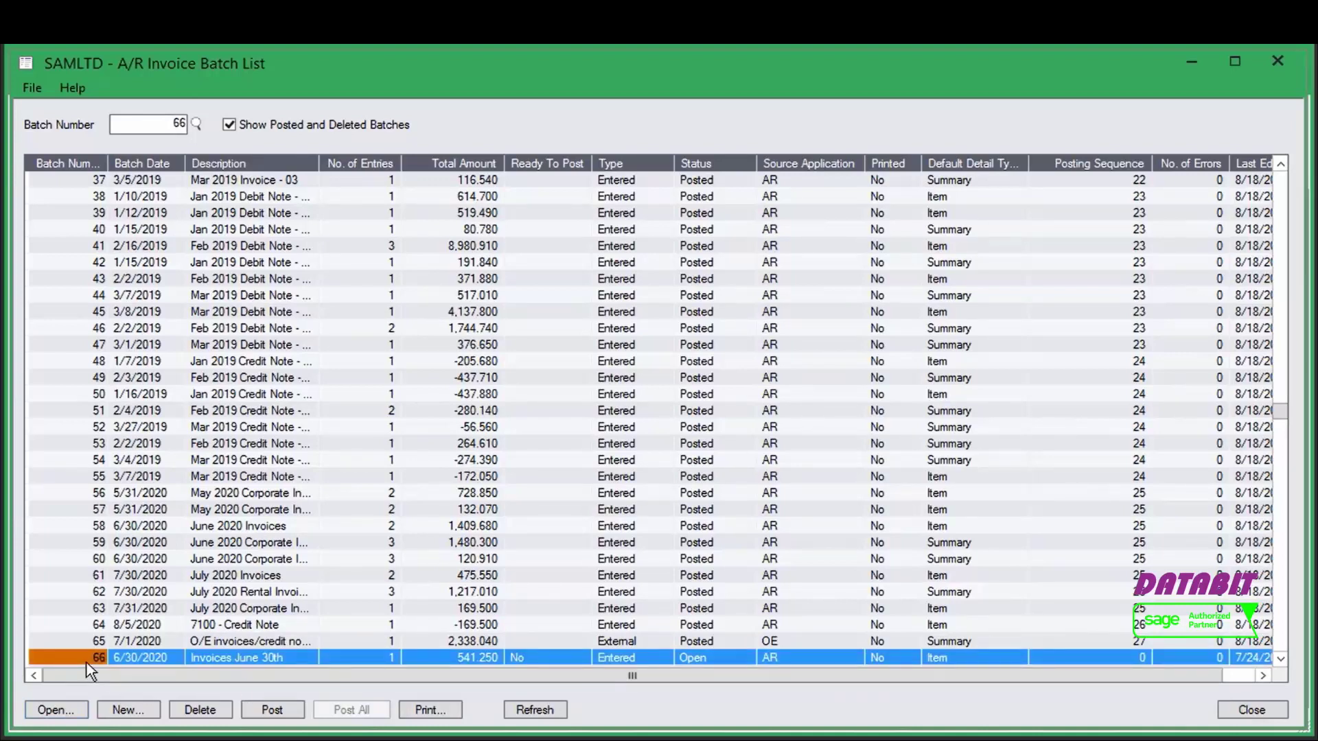
{"action": "left_click", "coordinate": [50, 708]}
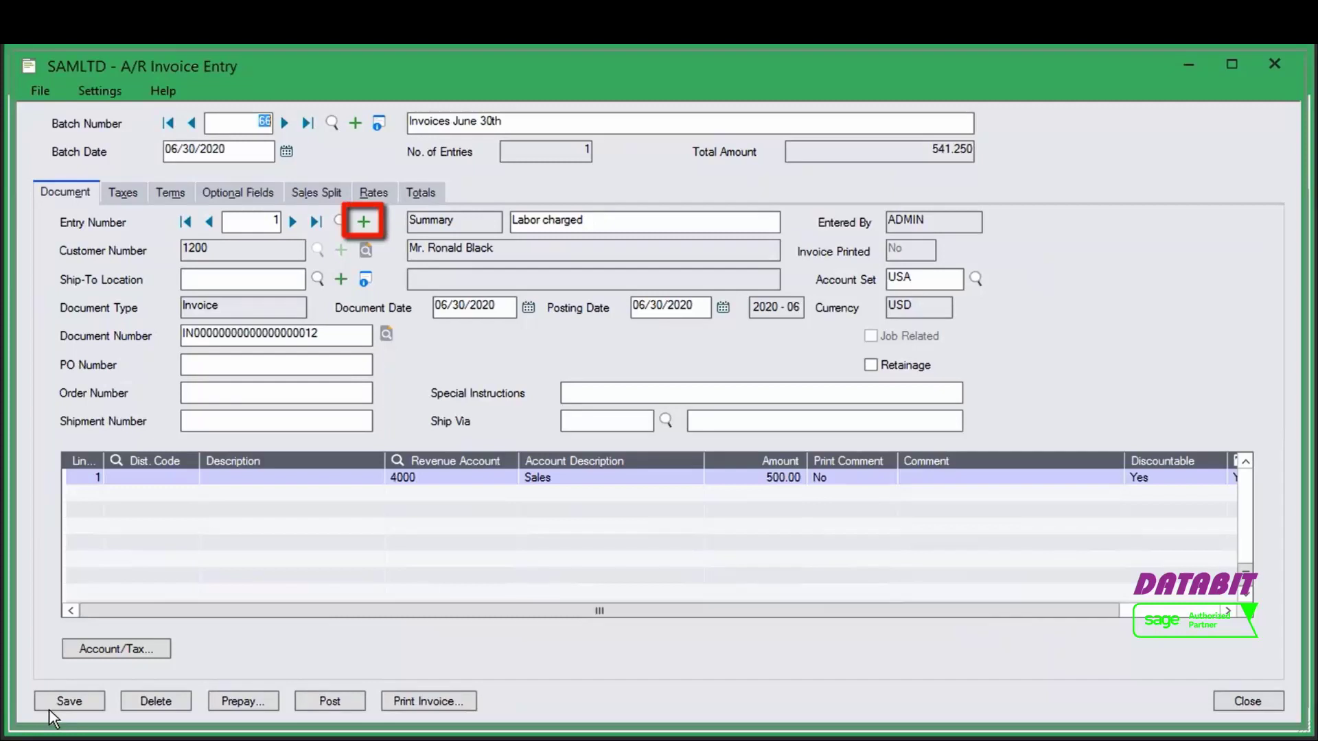
{"action": "left_click", "coordinate": [364, 223]}
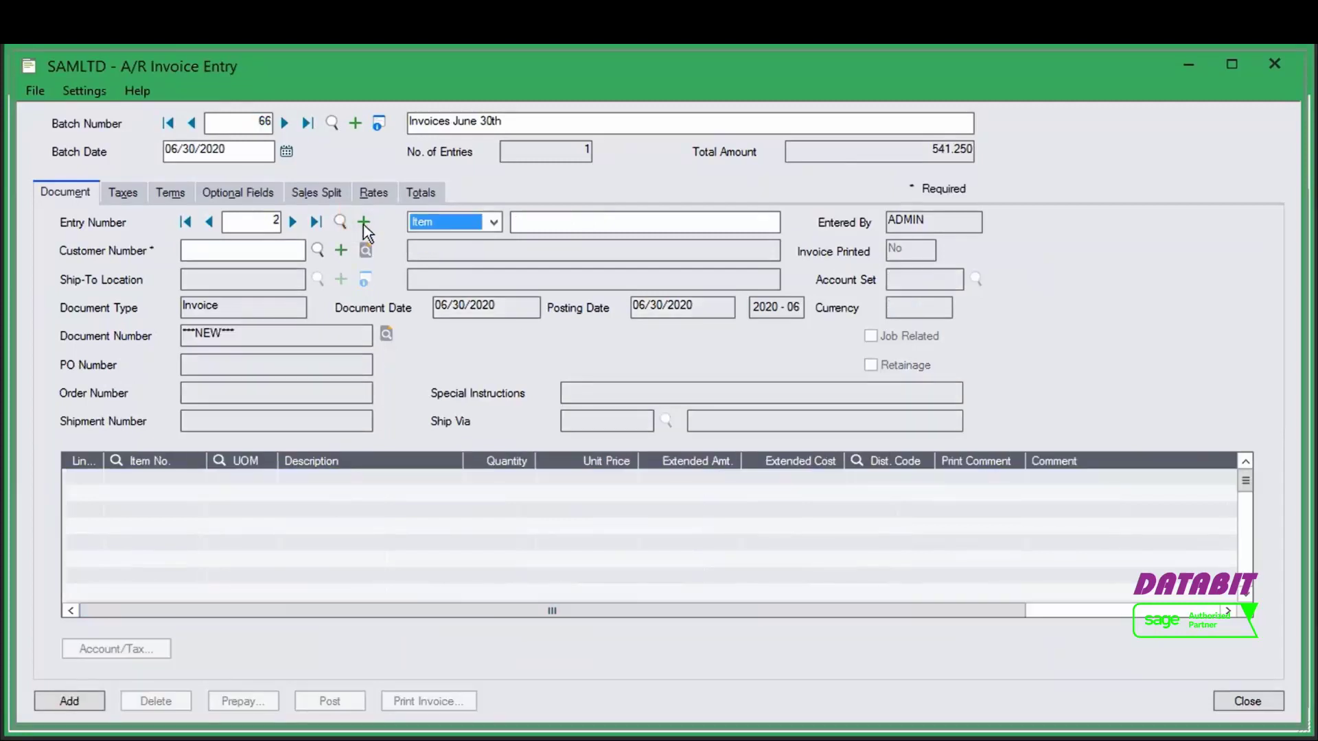
{"action": "left_click", "coordinate": [494, 223]}
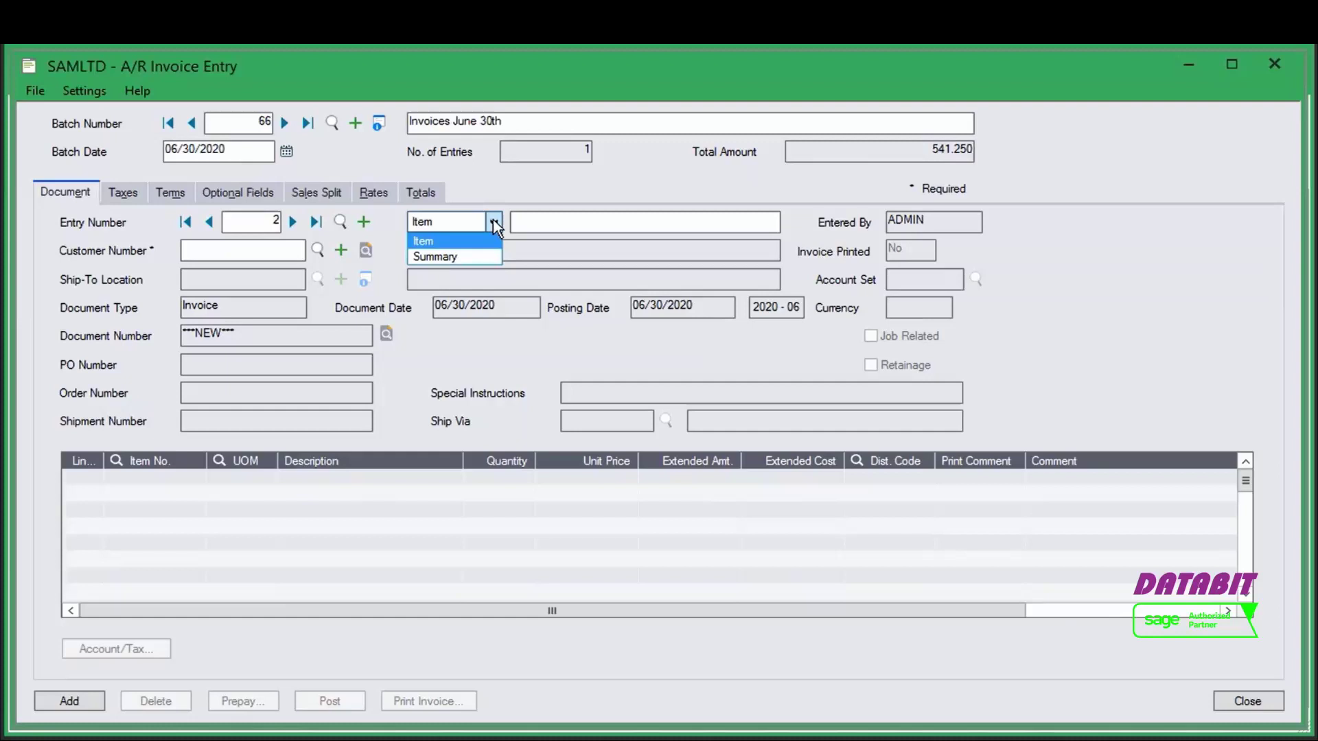
{"action": "left_click", "coordinate": [442, 246]}
Step: Describe it as 'Sale of items', bill customer 1200, and keep document type Invoice
{"action": "left_click", "coordinate": [530, 227]}
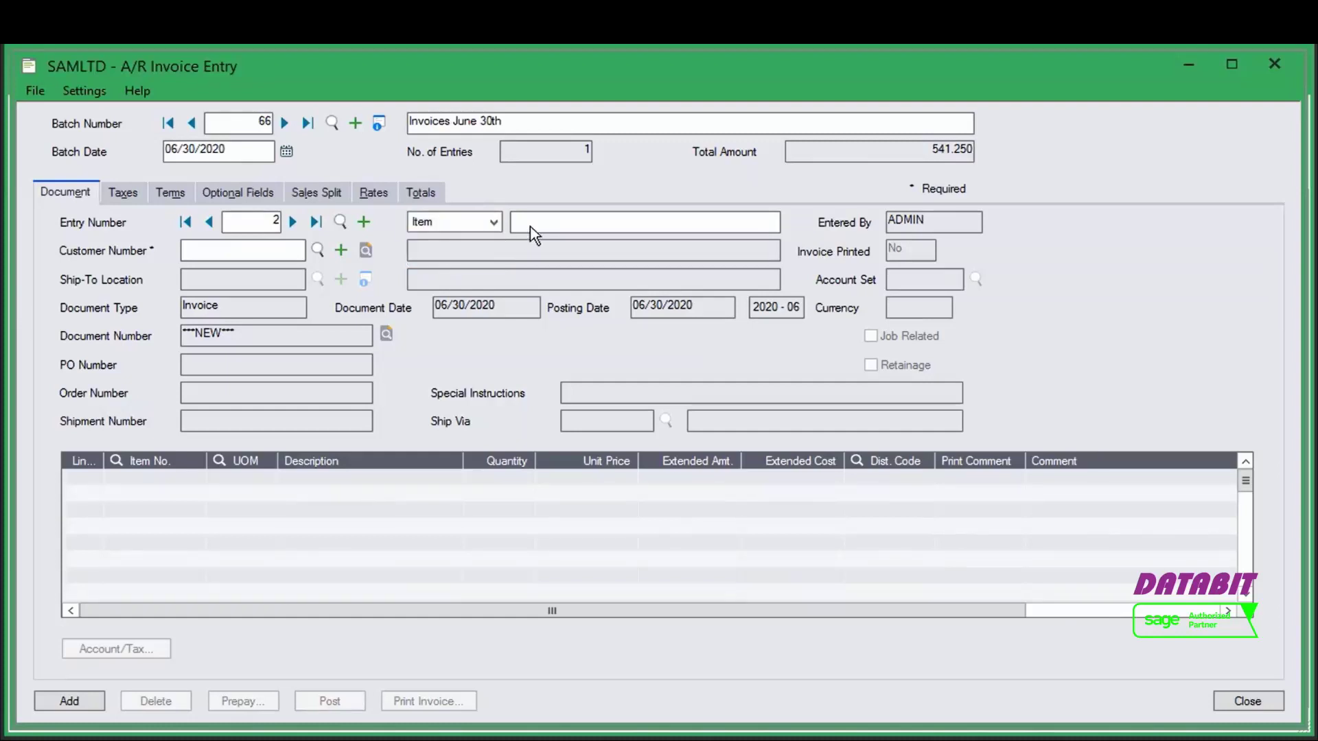
{"action": "type", "text": "Sale of items"}
{"action": "left_click", "coordinate": [253, 258]}
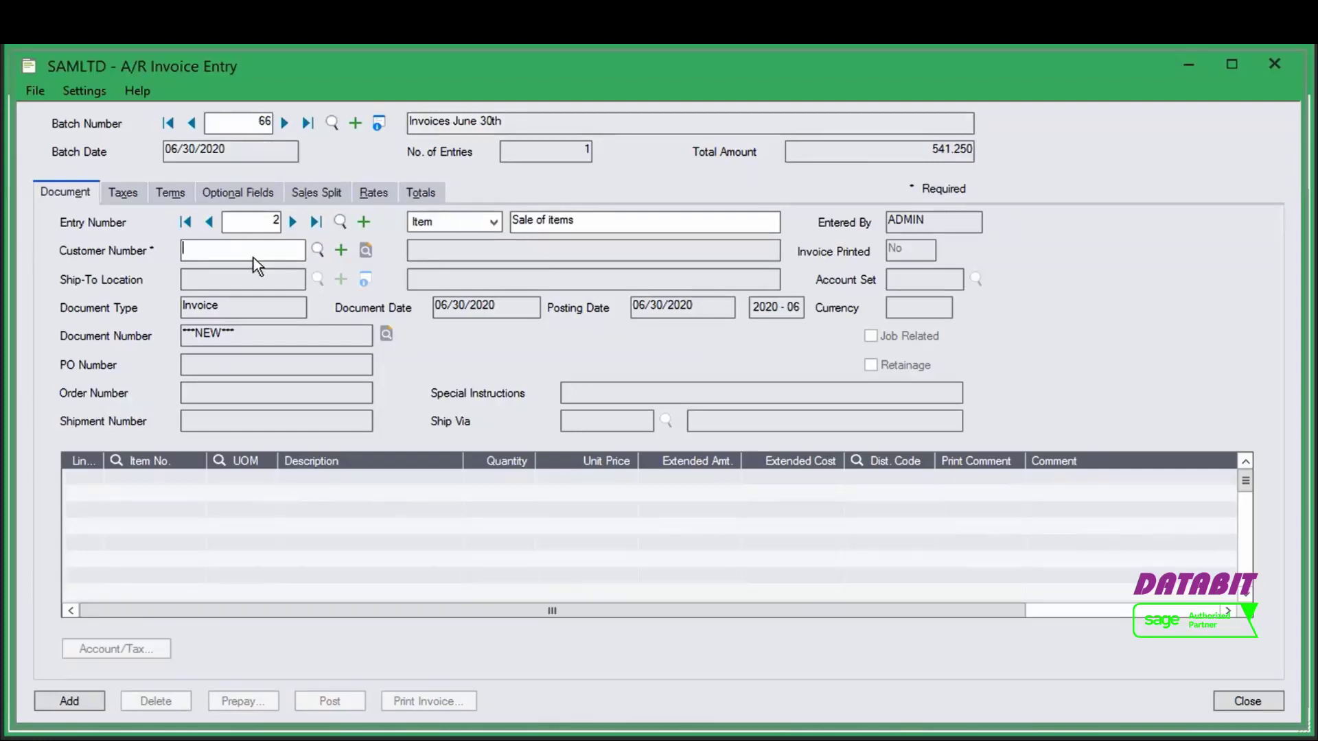
{"action": "type", "text": "1200"}
{"action": "key", "text": "Tab"}
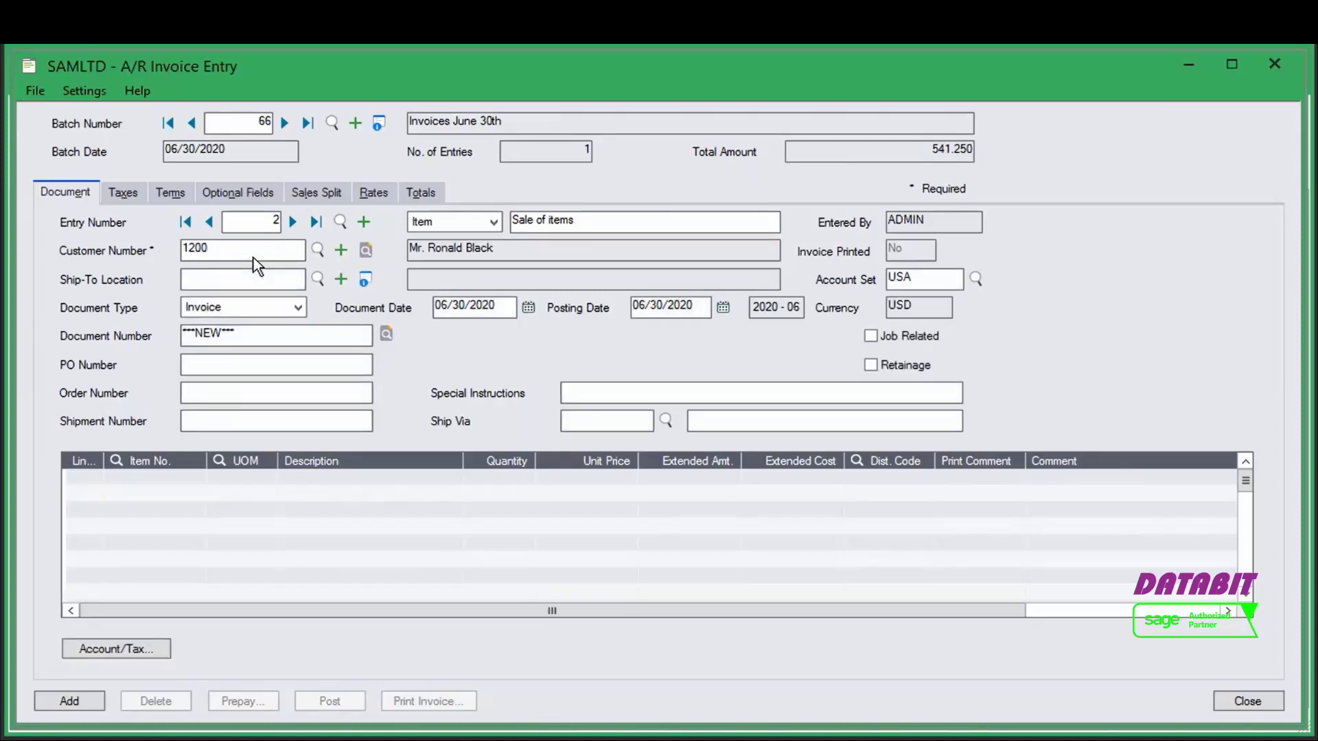
{"action": "left_click", "coordinate": [300, 308]}
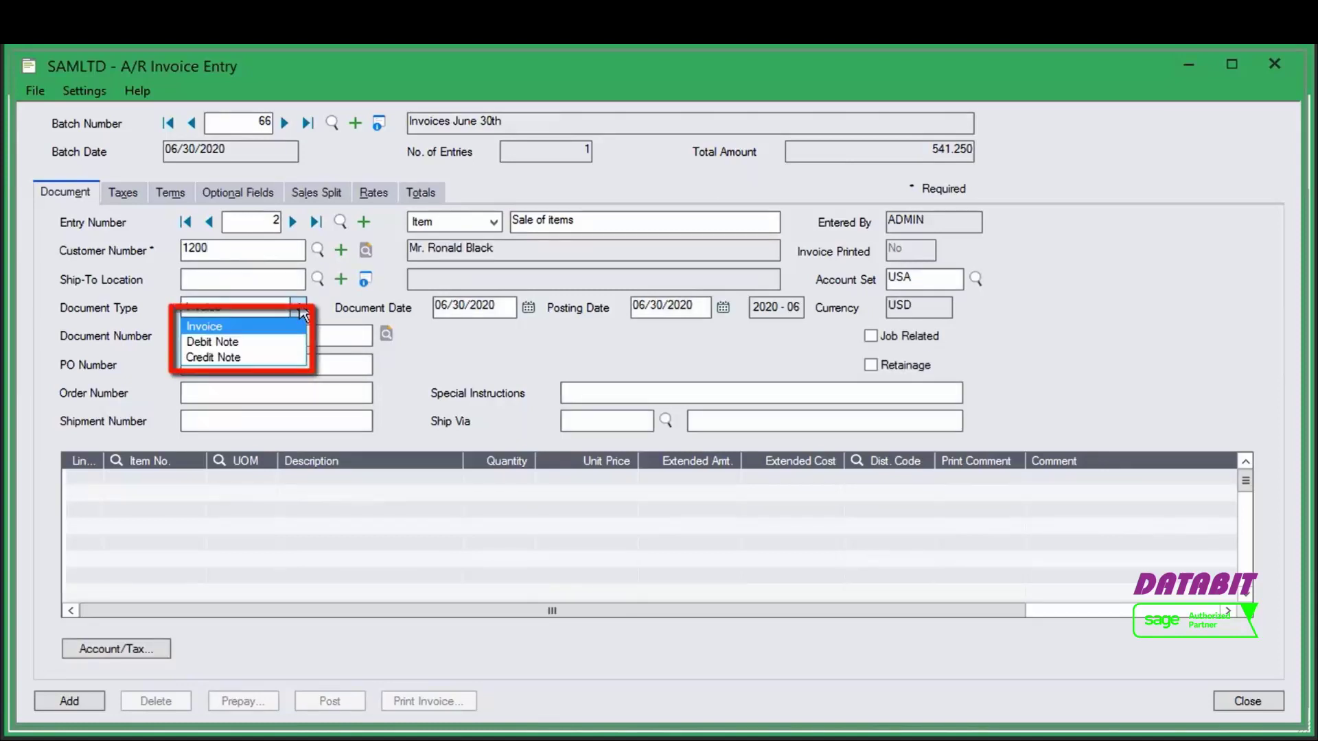
{"action": "left_click", "coordinate": [226, 327]}
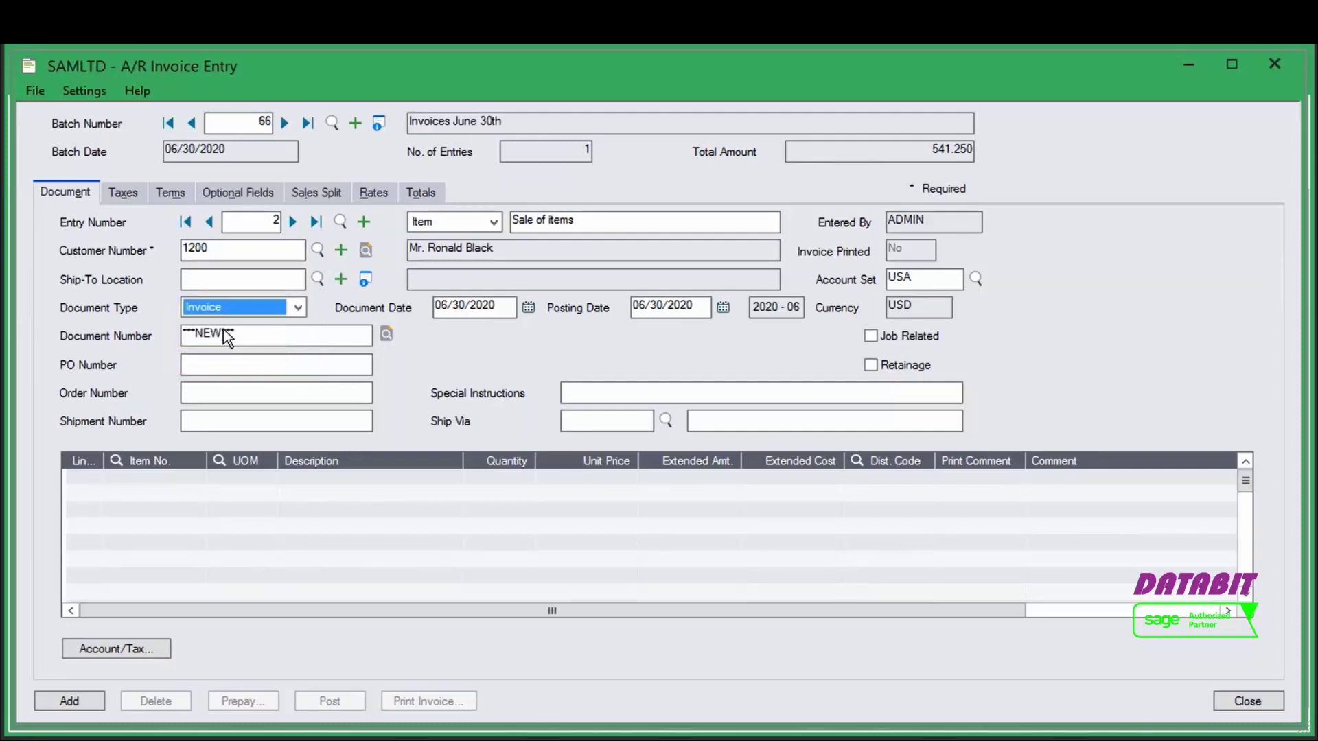
{"action": "left_click", "coordinate": [467, 316]}
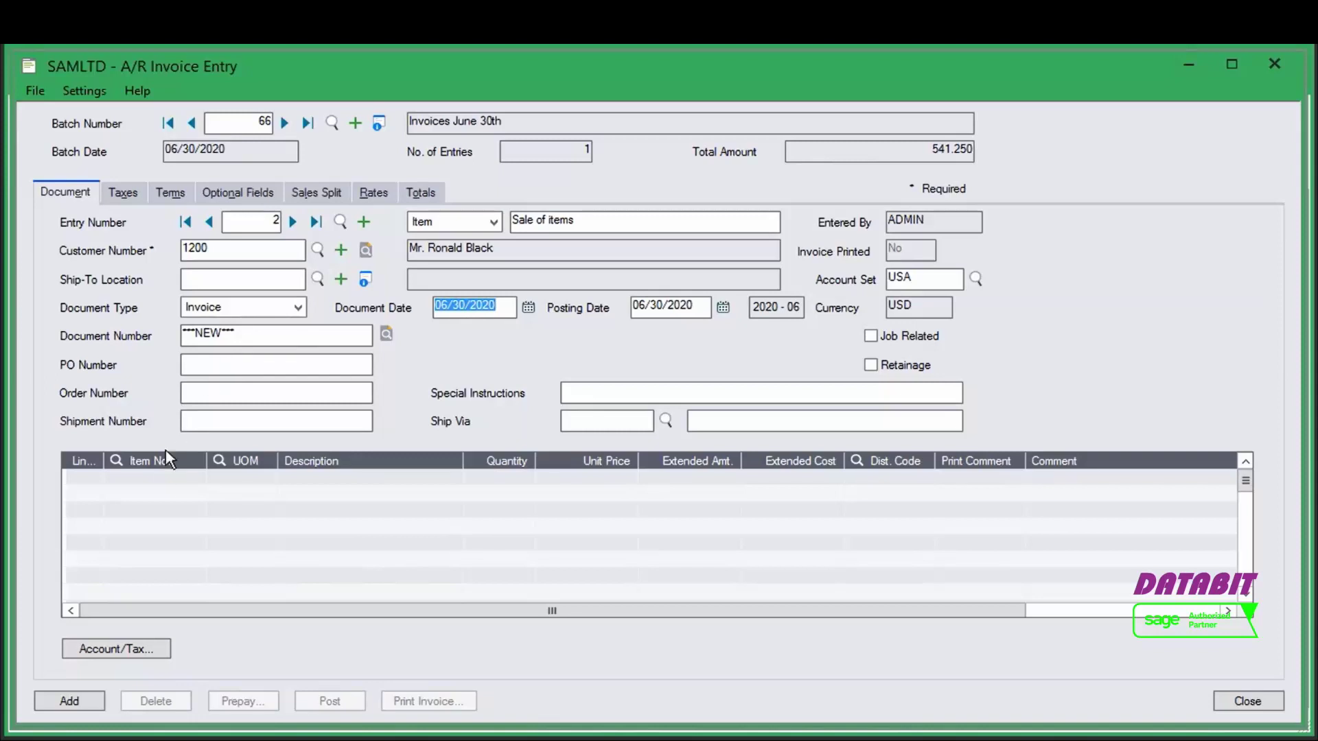
Step: Add line 1: 2 BK-360 Swivel Mounting Brackets at 117.00 each, totalling 234.00
{"action": "left_click", "coordinate": [167, 485]}
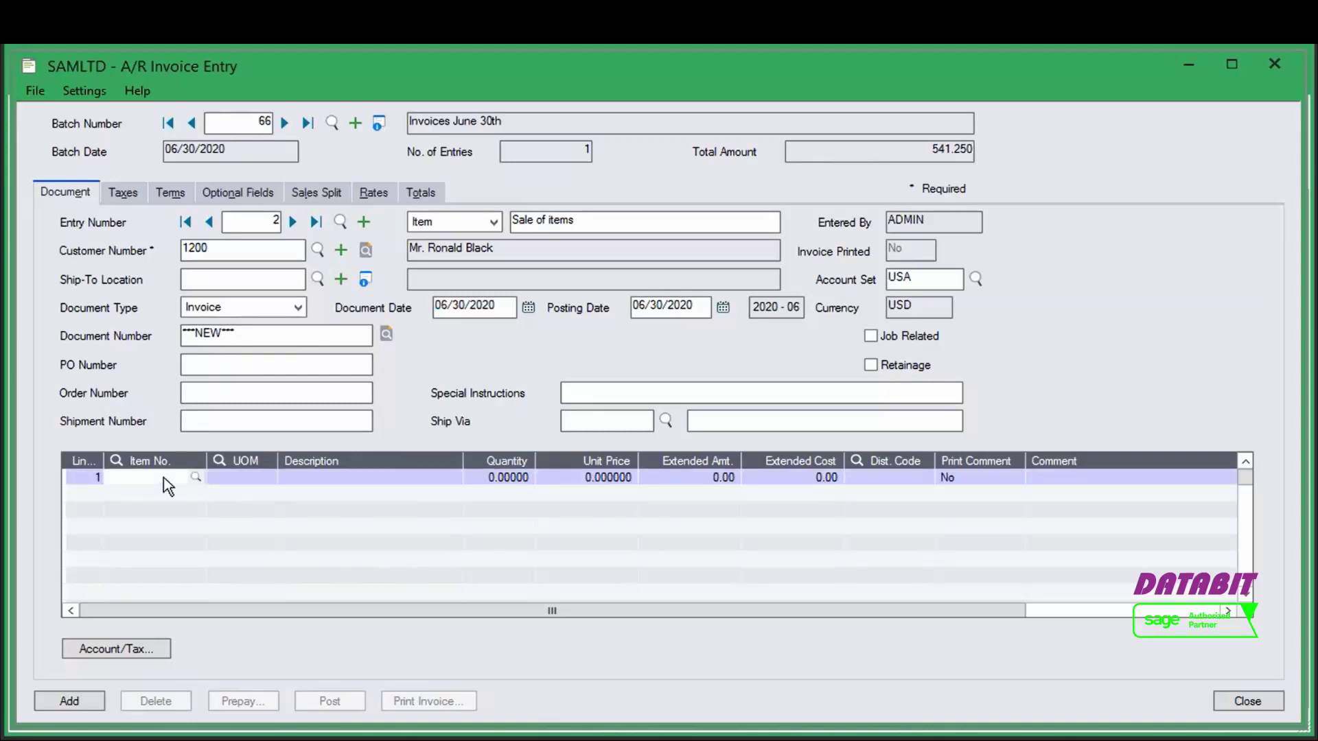
{"action": "left_click", "coordinate": [195, 476]}
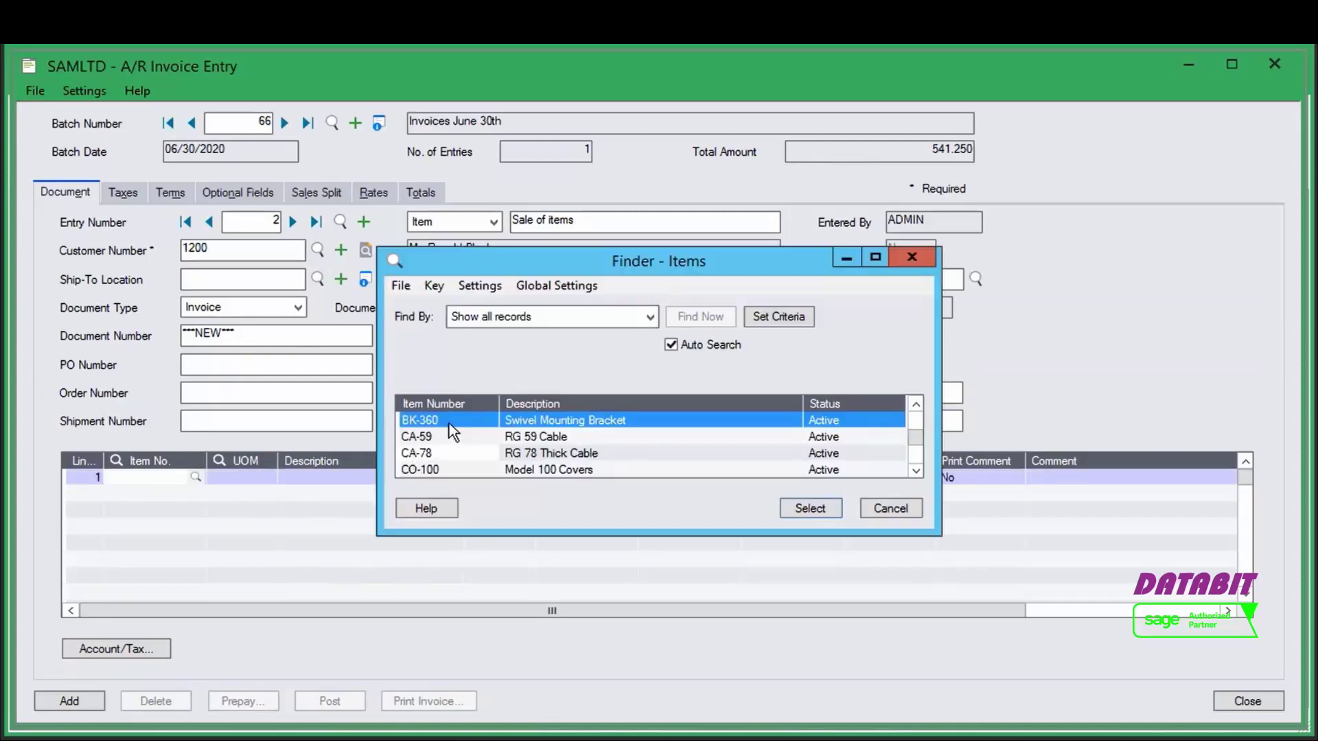
{"action": "left_click", "coordinate": [813, 512]}
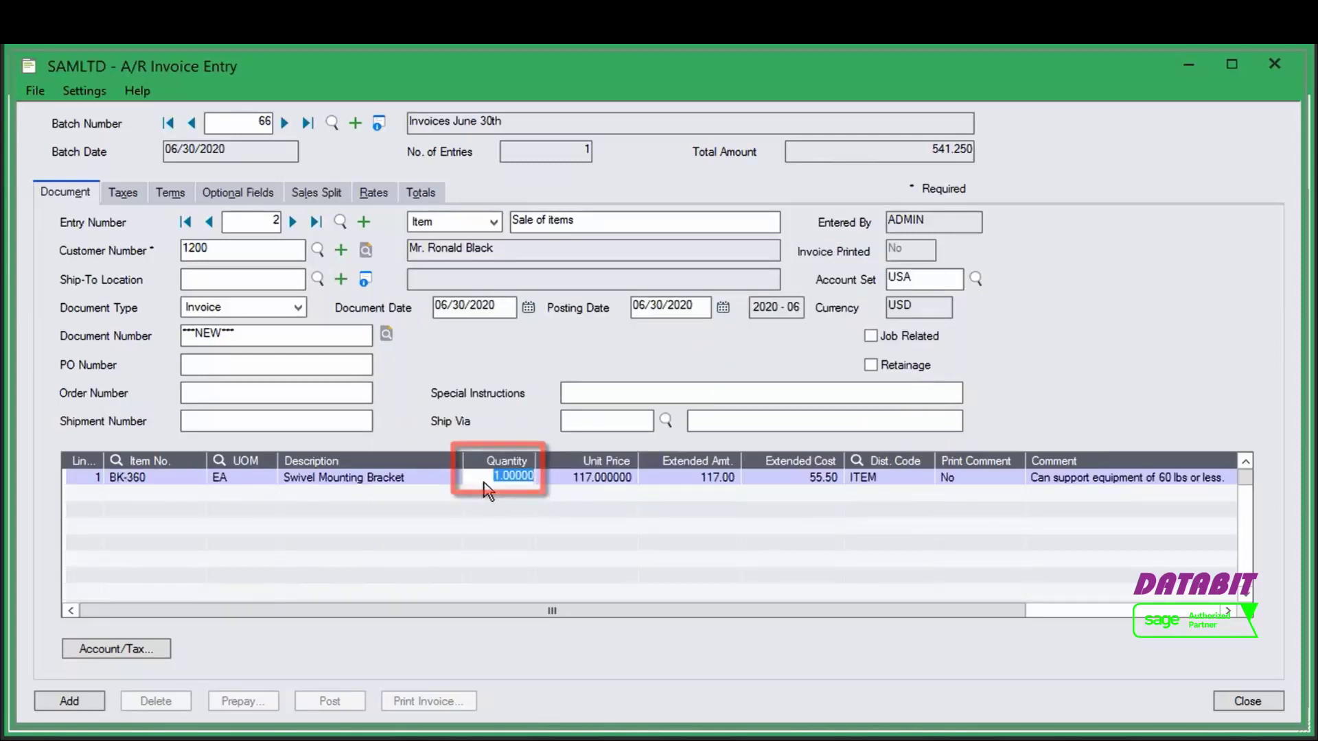
{"action": "type", "text": "2"}
{"action": "key", "text": "Tab"}
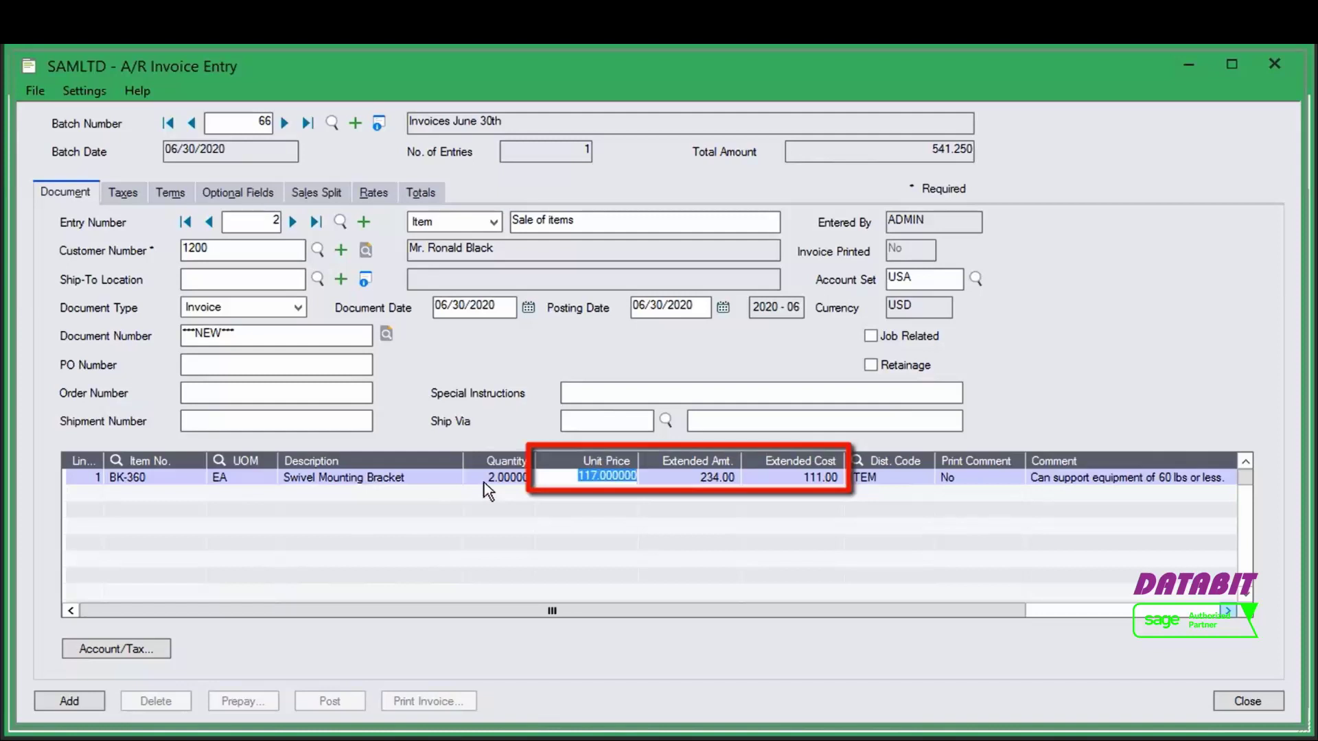
{"action": "left_click", "coordinate": [1195, 611]}
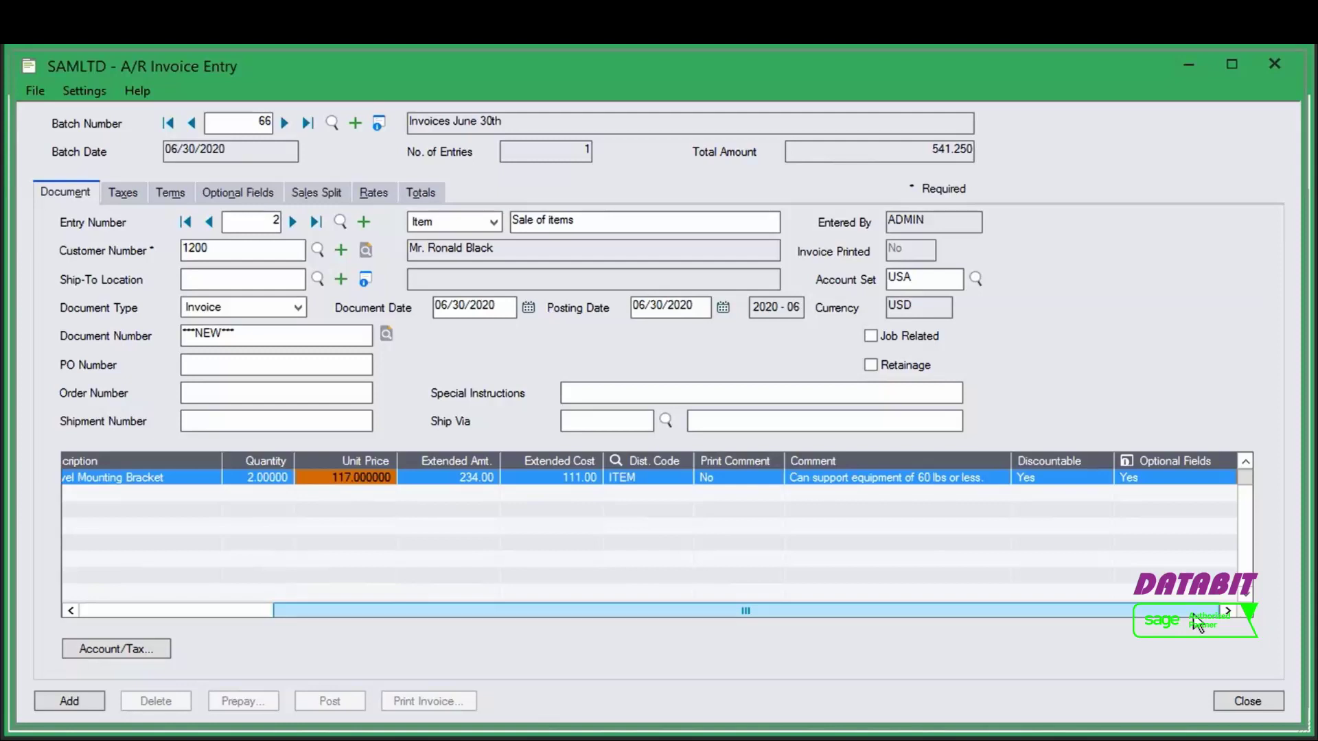
Step: Add line 2 for 3 FT of CA-59 RG 59 Cable at 0.94, extending to 2.82
{"action": "left_click", "coordinate": [117, 611]}
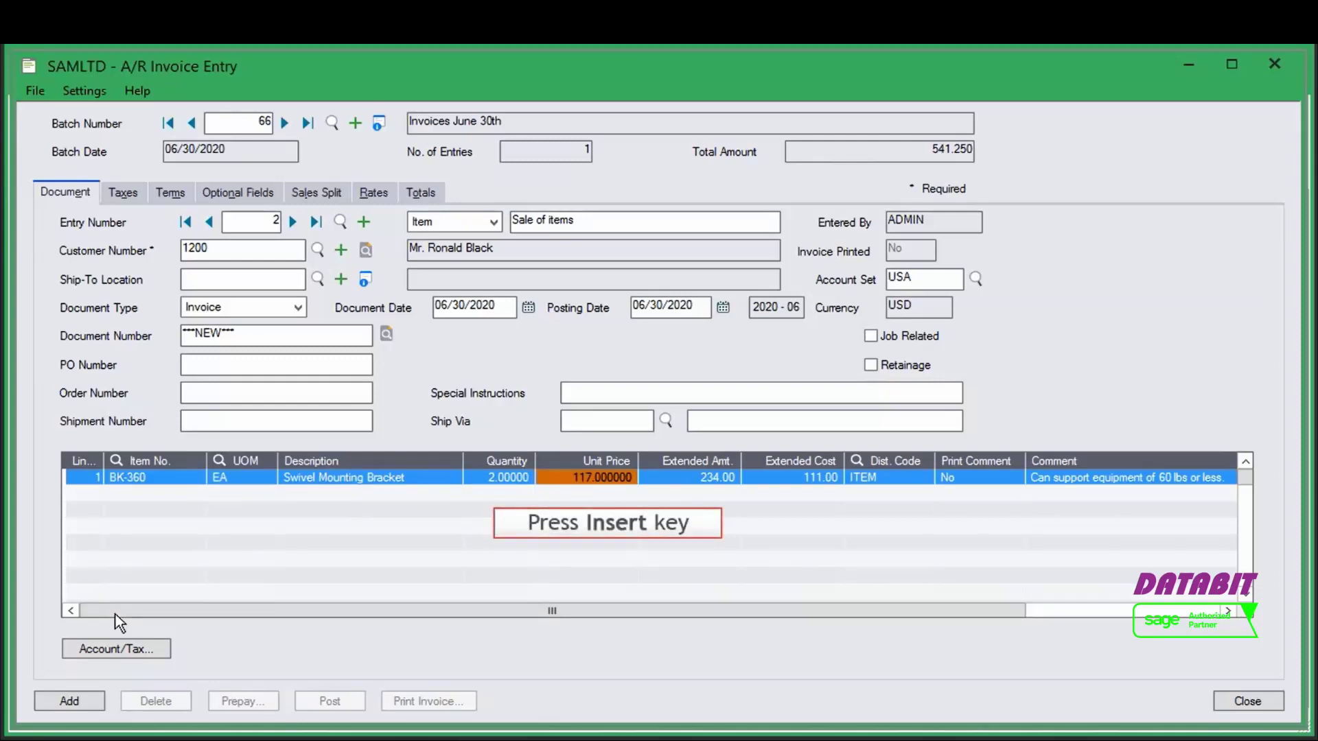
{"action": "key", "text": "Insert"}
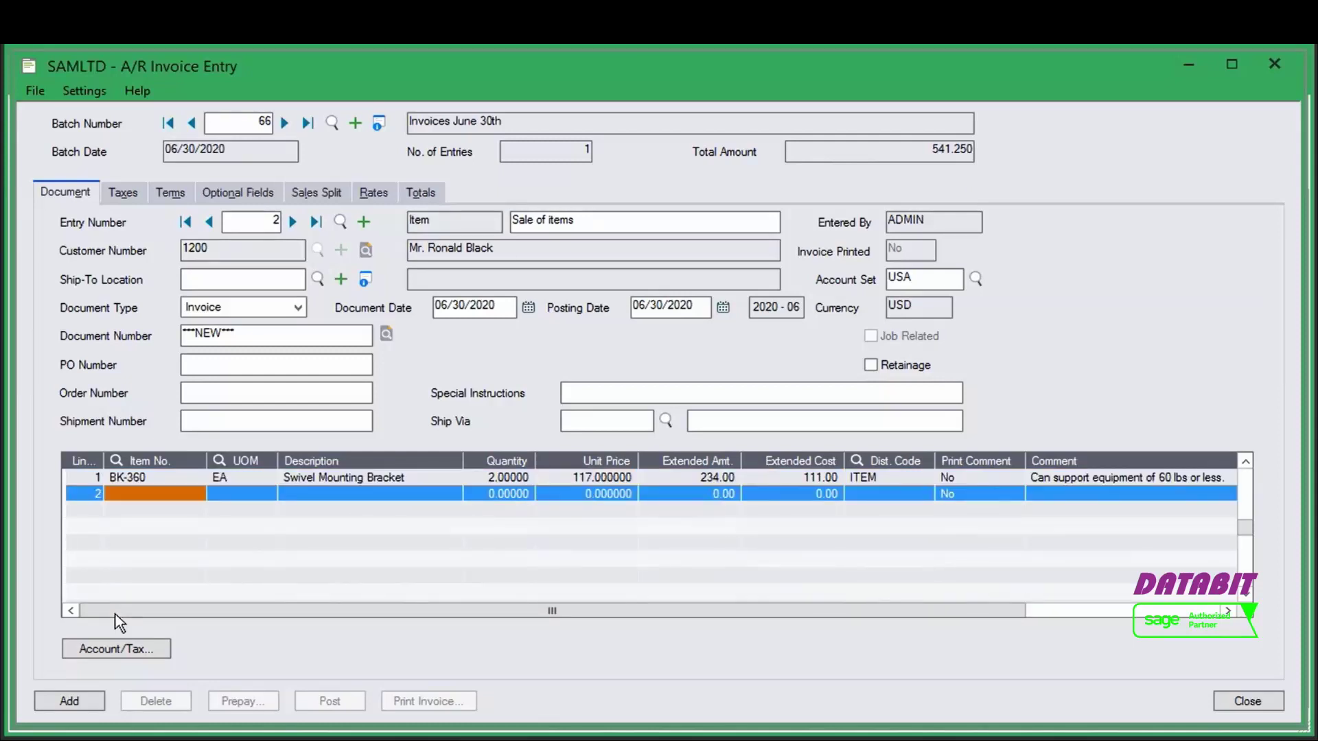
{"action": "left_click", "coordinate": [197, 495]}
{"action": "left_click", "coordinate": [196, 494]}
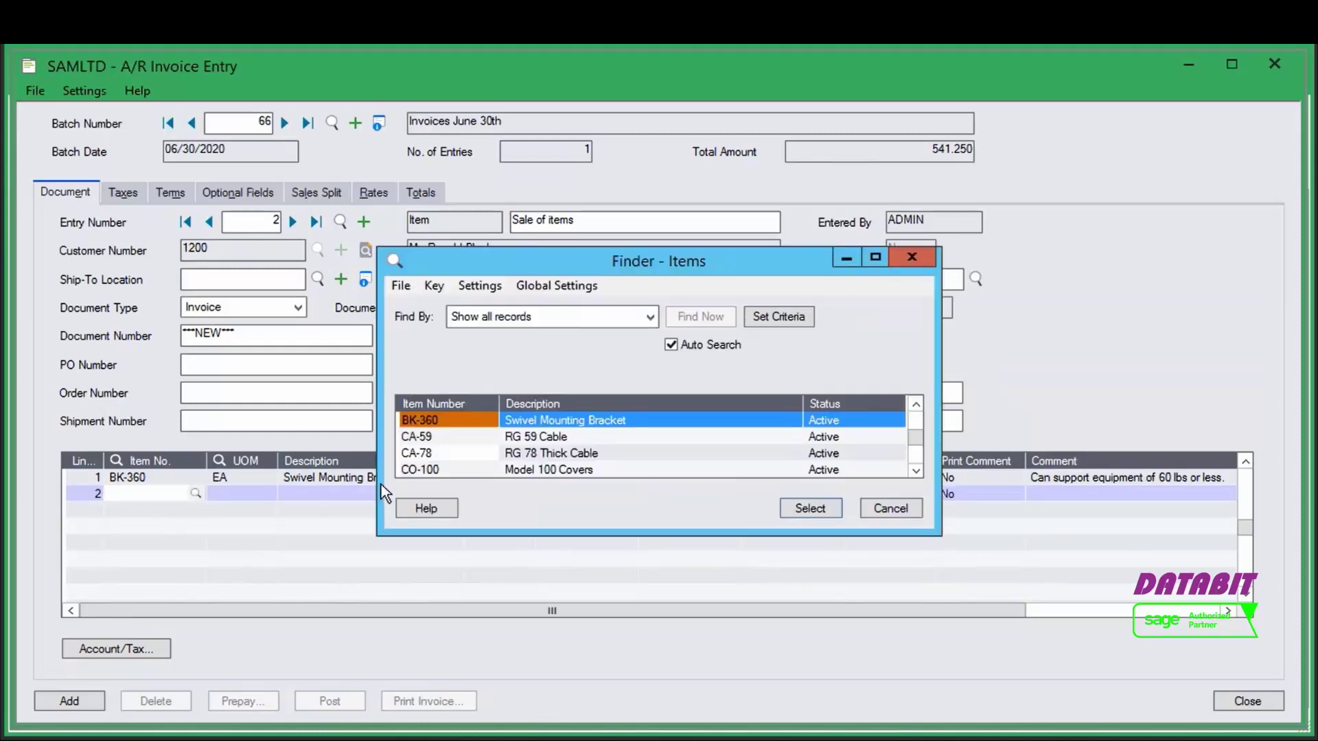
{"action": "left_click", "coordinate": [464, 442]}
{"action": "double_click", "coordinate": [463, 443]}
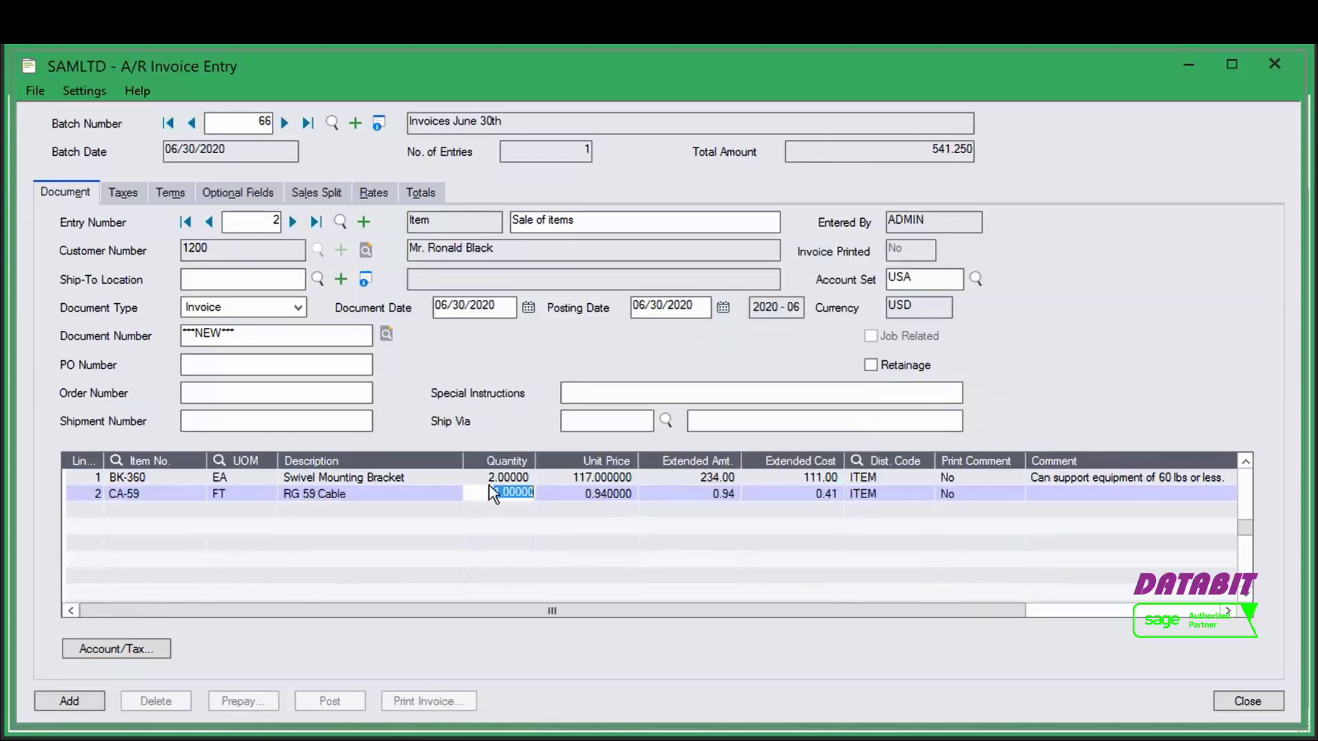
{"action": "type", "text": "3"}
{"action": "key", "text": "Tab"}
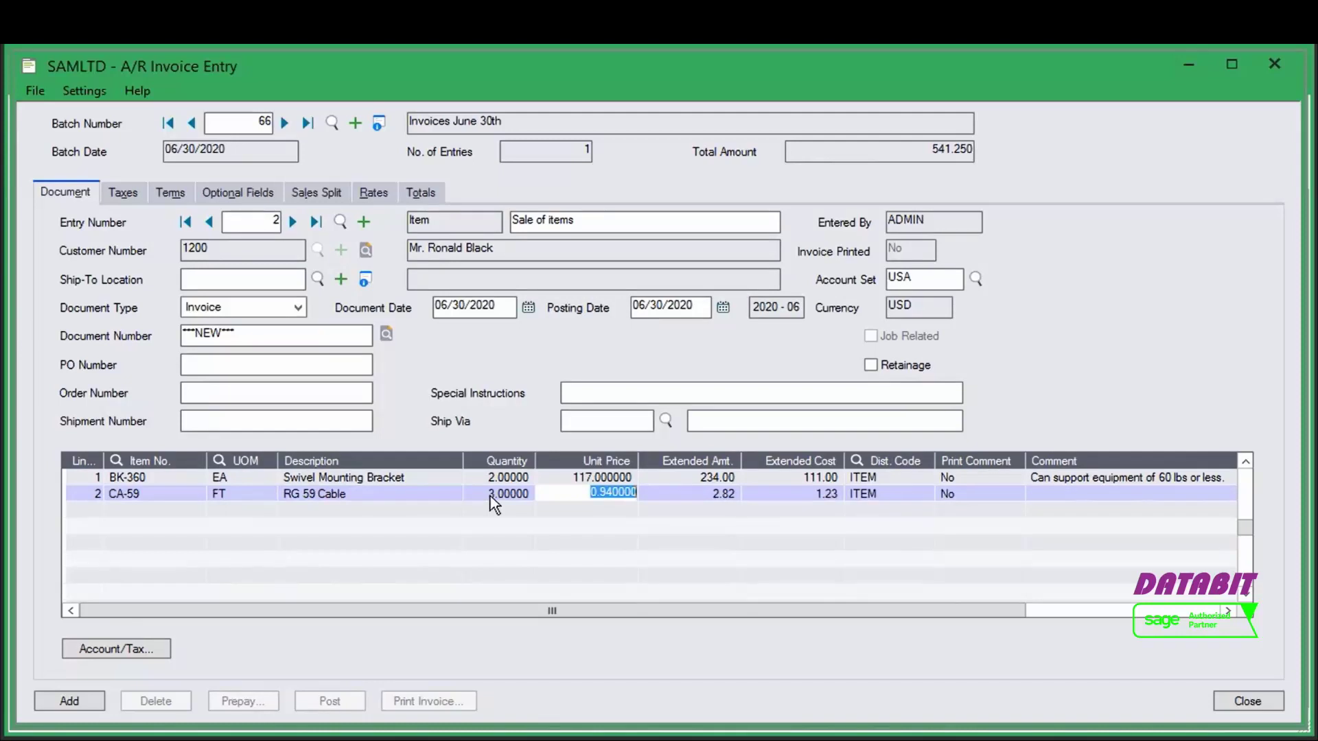
{"action": "key", "text": "Insert"}
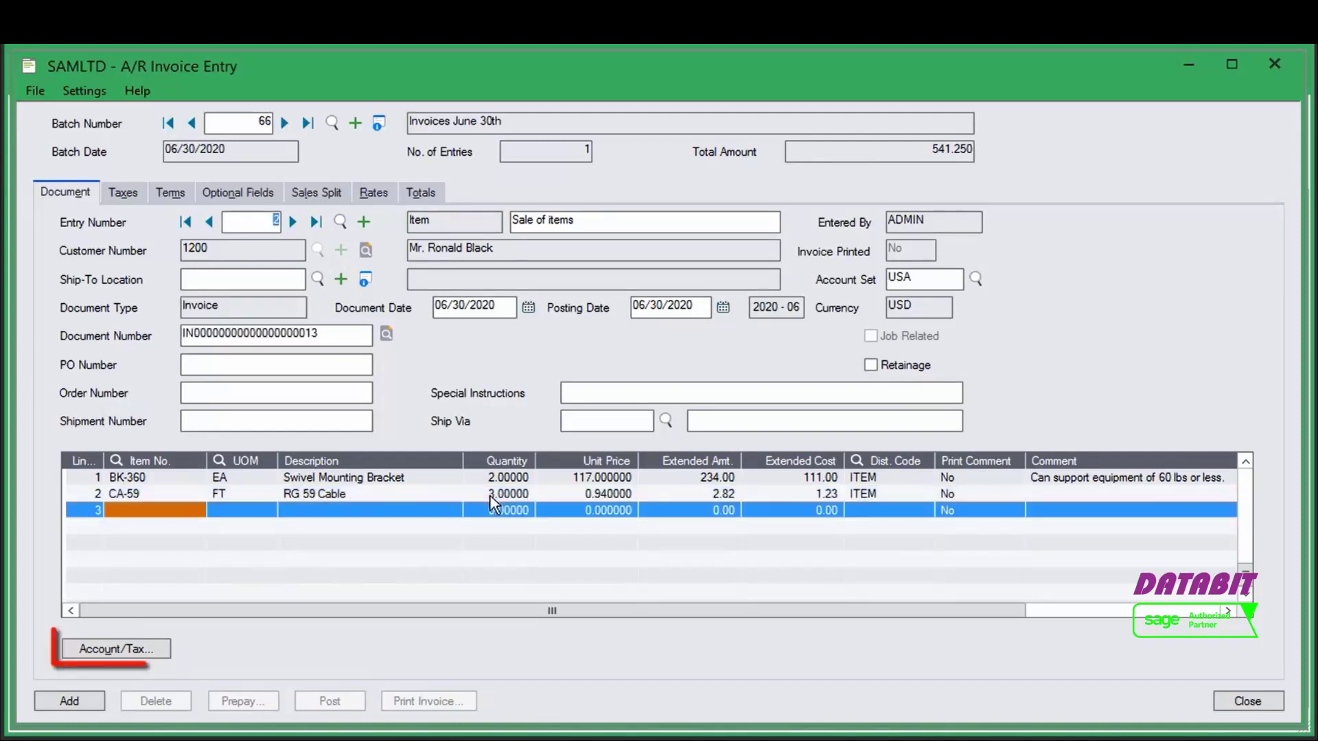